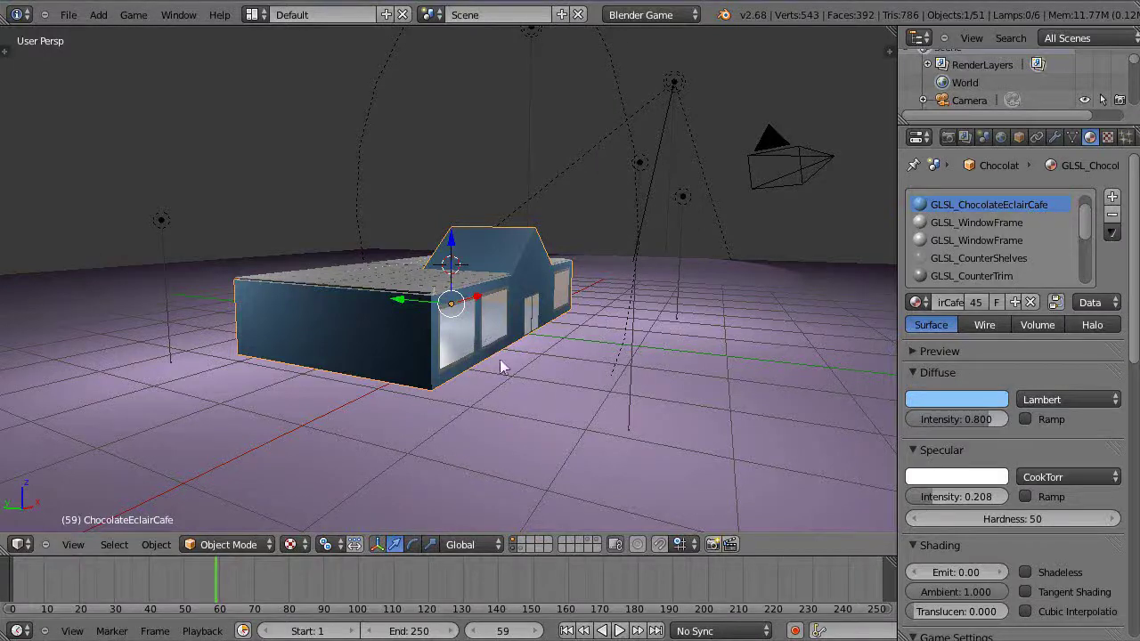
- Examine the café building from several angles and distances in the 3D viewport
click(567, 347)
scroll(564, 341, up, 3)
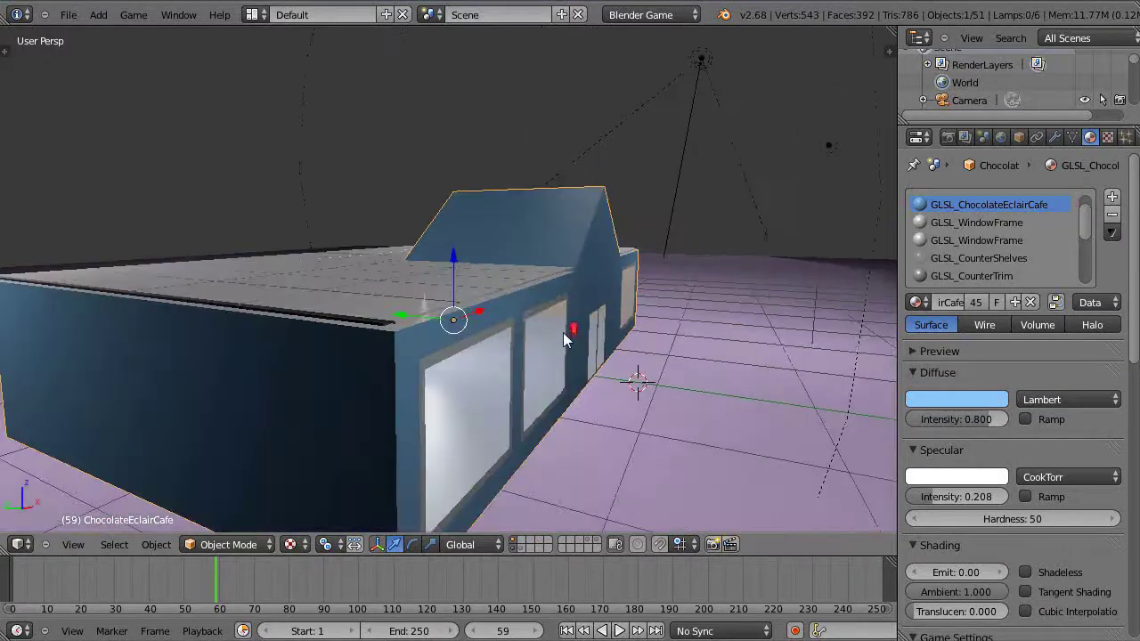
scroll(563, 332, down, 3)
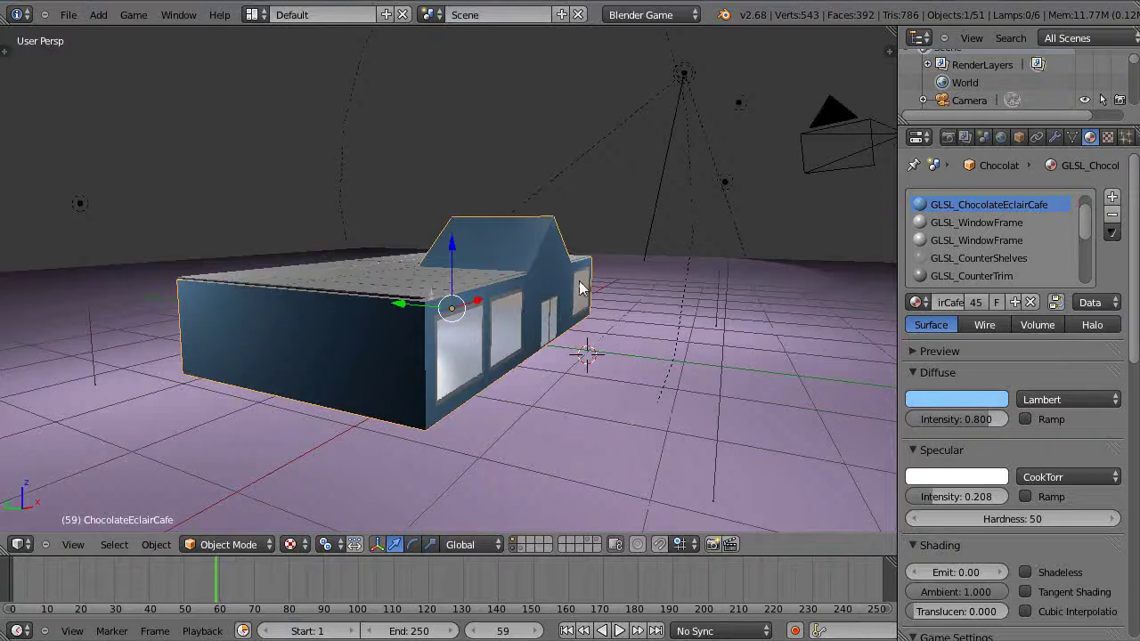
middle_drag(581, 283, 588, 255)
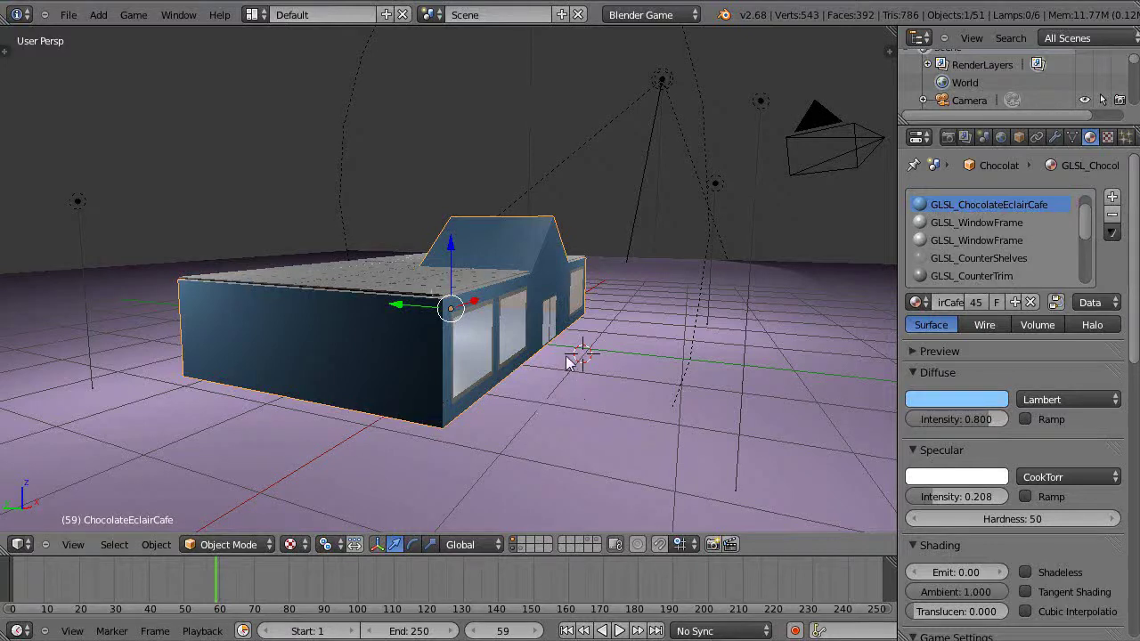
scroll(571, 363, down, 1)
middle_drag(565, 351, 570, 352)
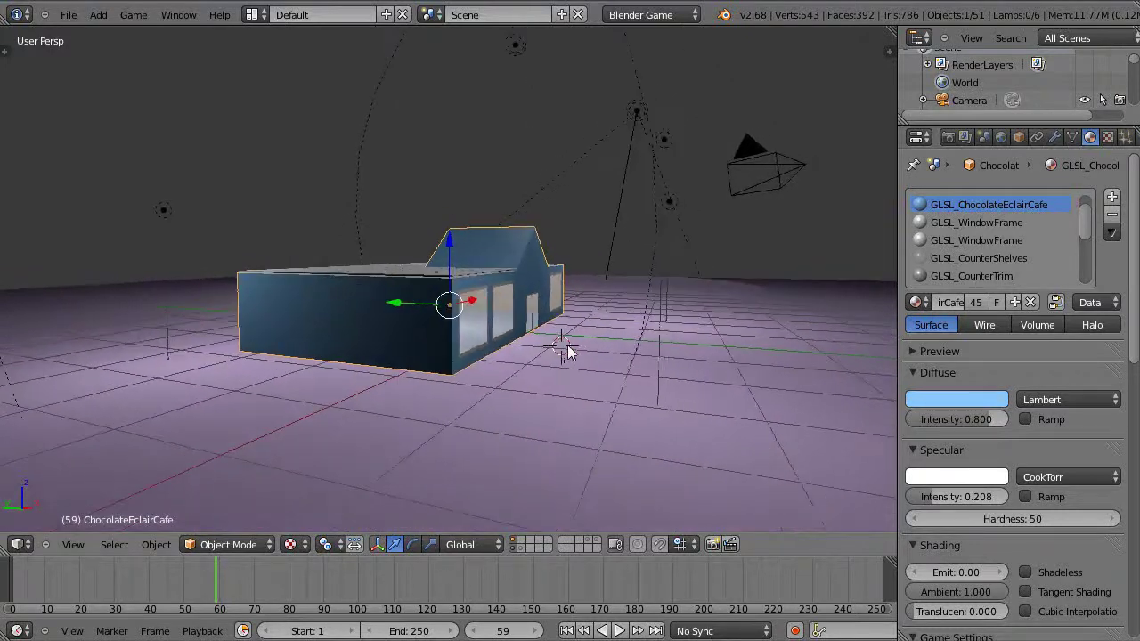
scroll(569, 352, up, 1)
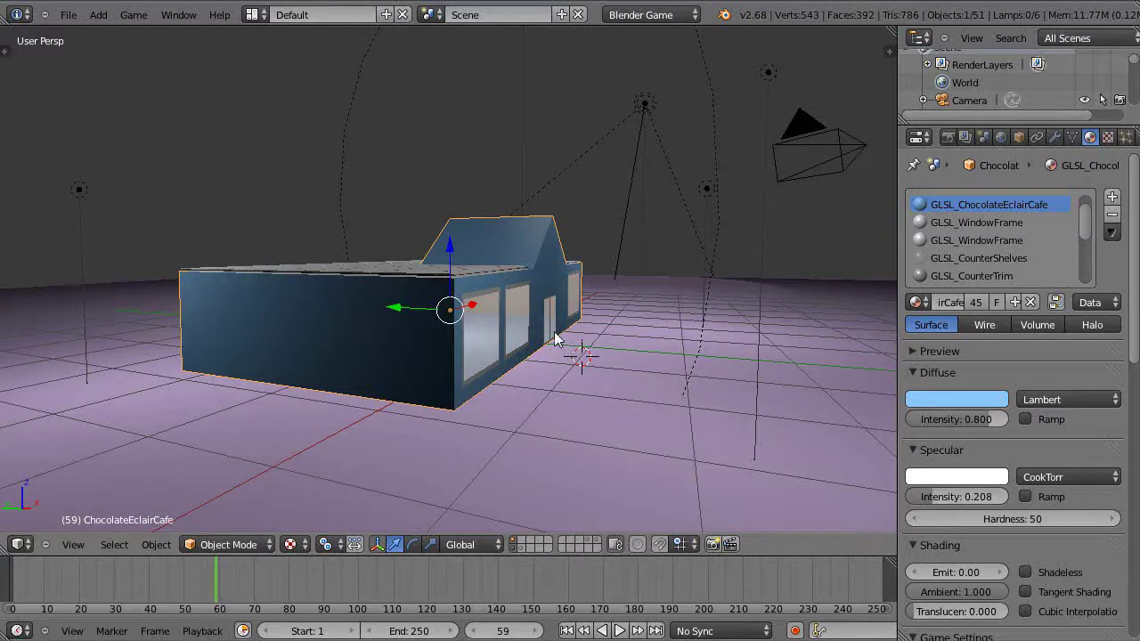
middle_drag(550, 338, 504, 326)
middle_drag(488, 254, 425, 289)
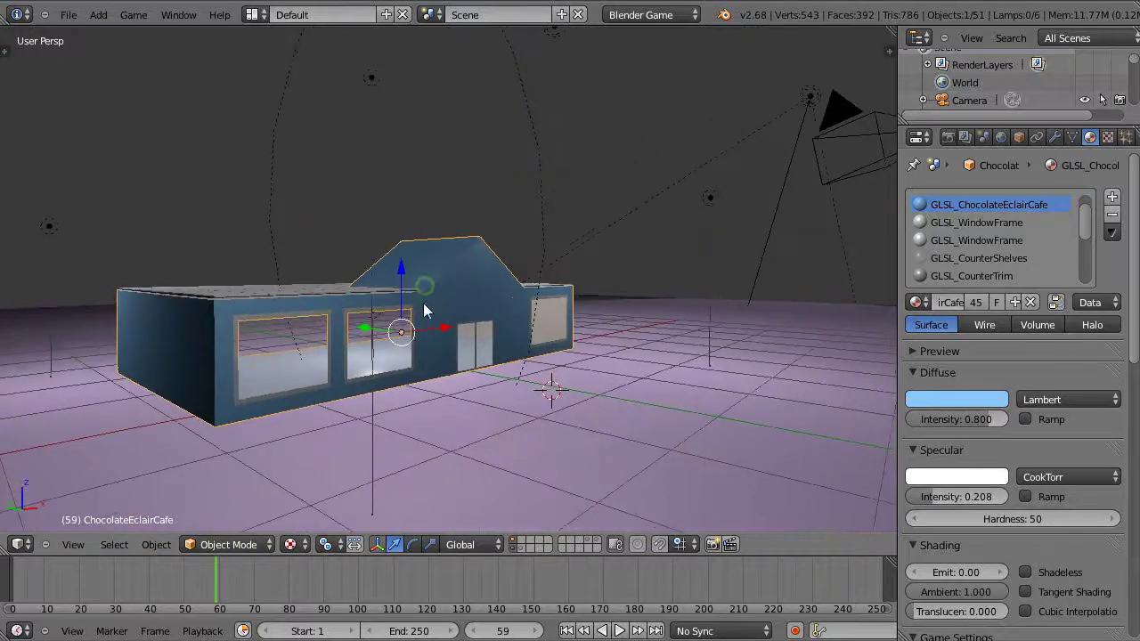
- Test-run the game with only the first layer visible, and show the lamp and ground layer again
click(513, 543)
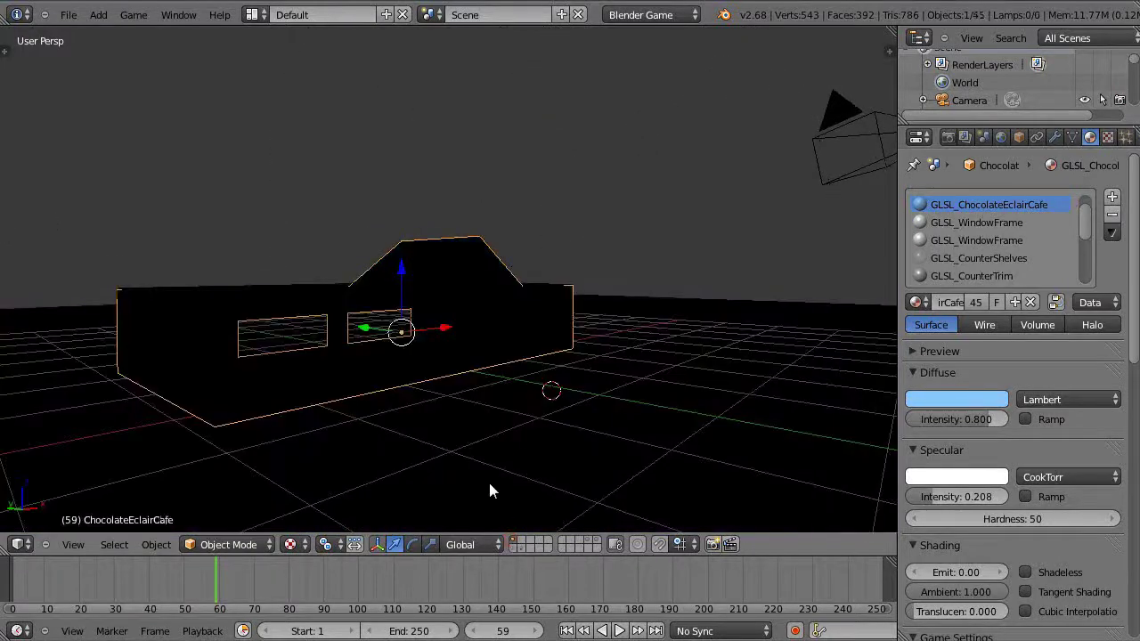
middle_drag(478, 461, 486, 427)
key(p)
key(Escape)
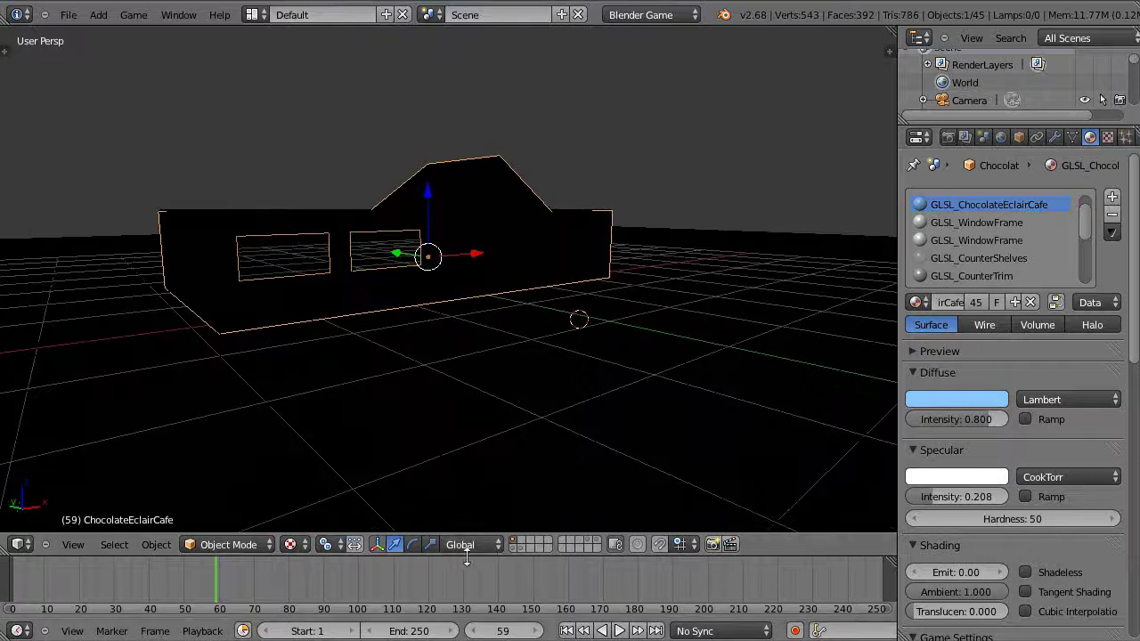
shift+click(514, 547)
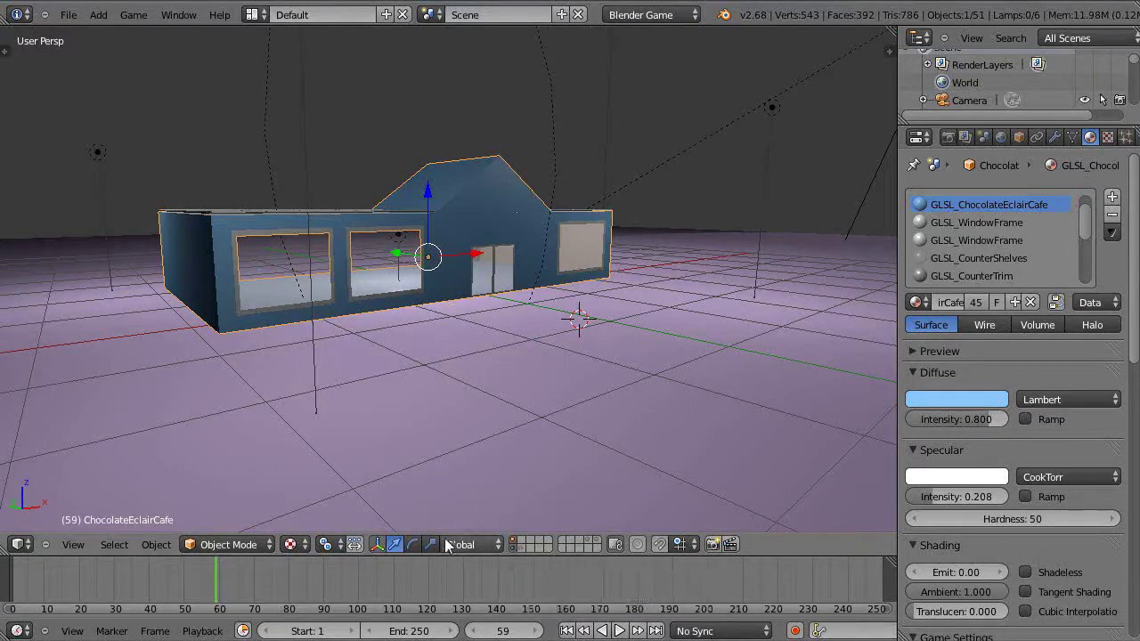
- Try moving the café shell along the X axis, away from its roof, and return it to its original place
drag(475, 258, 826, 336)
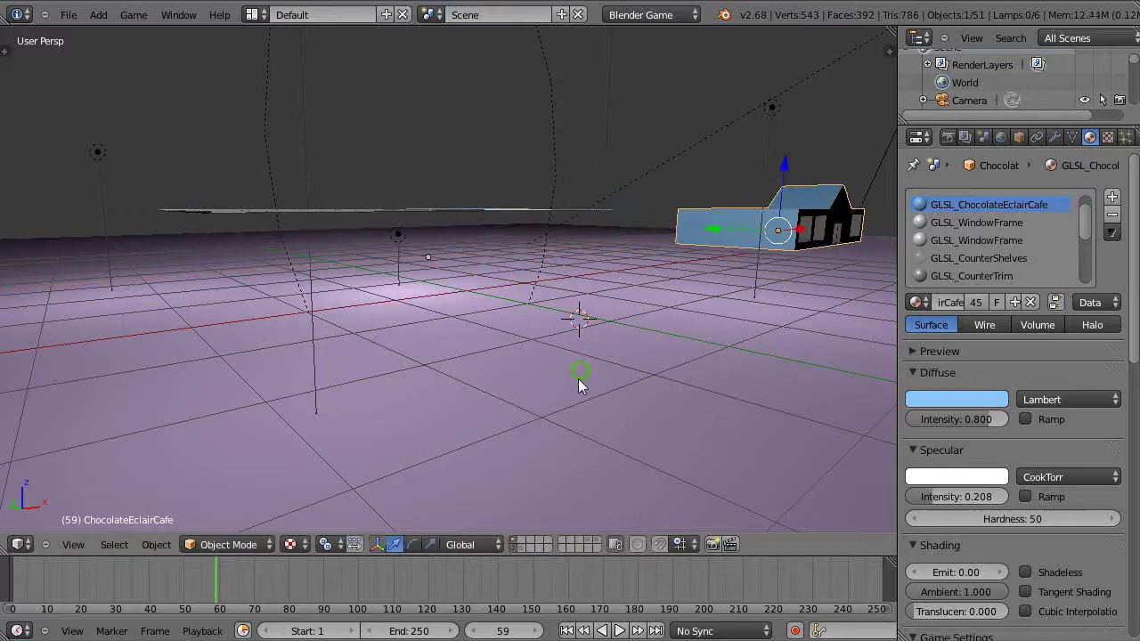
mouse_move(578, 378)
middle_down()
mouse_move(570, 414)
mouse_move(577, 387)
middle_up()
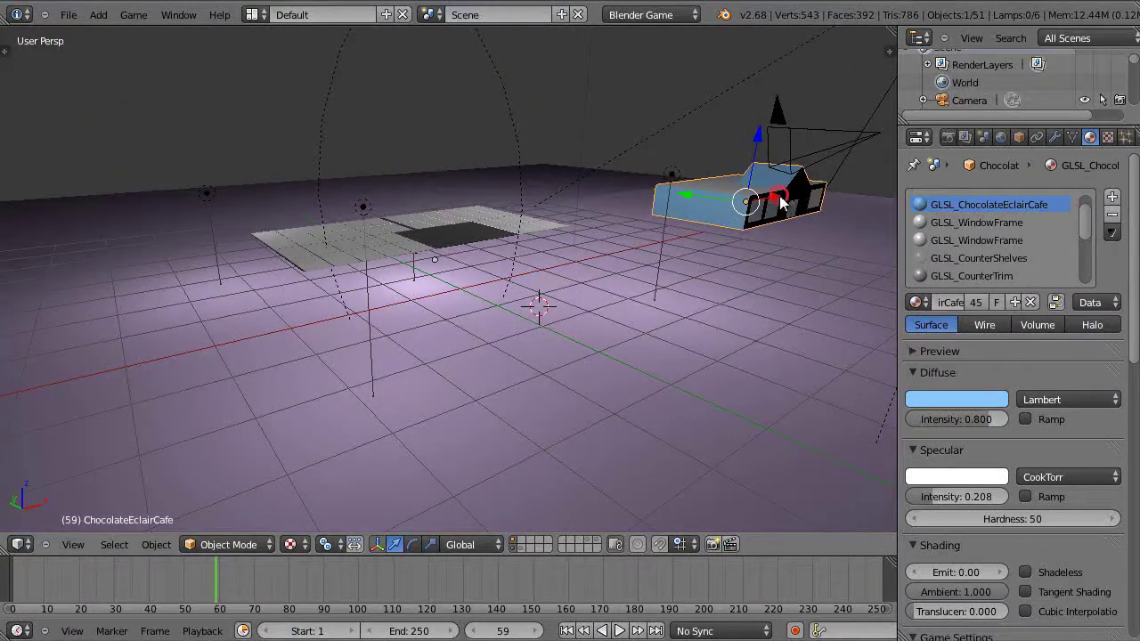
drag(781, 203, 521, 467)
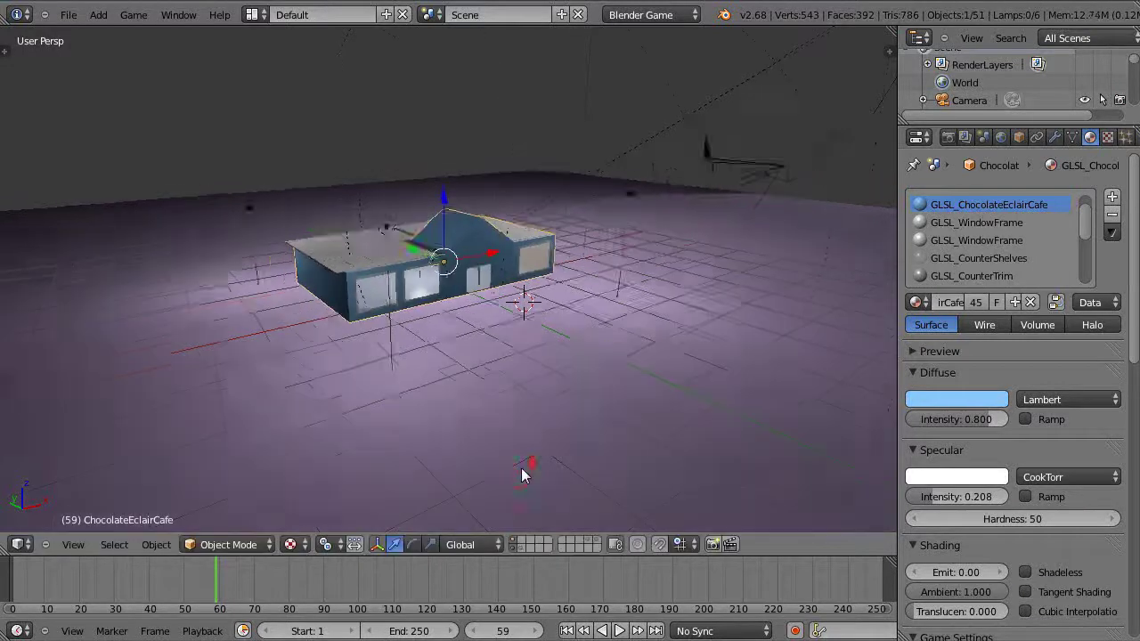
middle_drag(521, 467, 396, 253)
drag(395, 254, 396, 303)
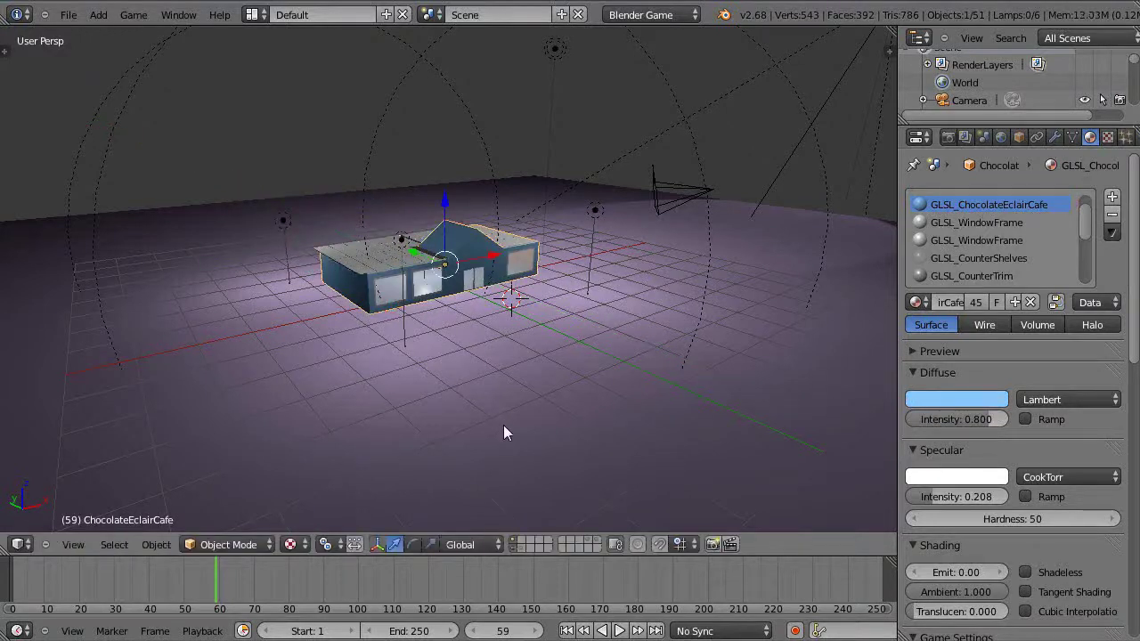
- Duplicate the joined café building and place the copy beside the original, farther back on the ground plane
key(m)
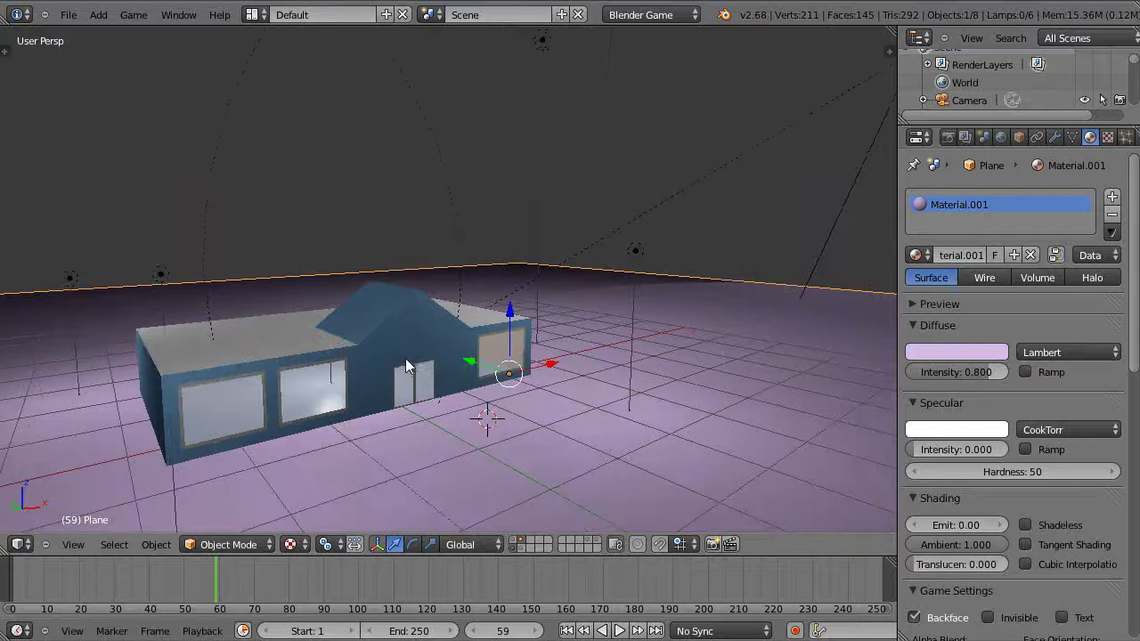
middle_drag(409, 358, 398, 351)
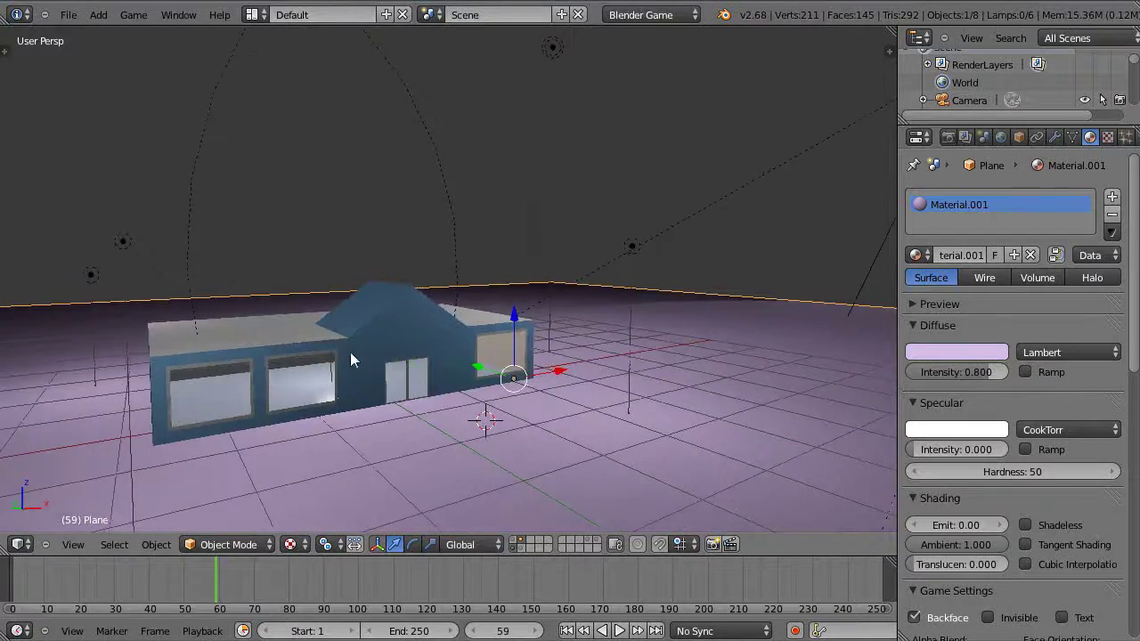
key(Tab)
key(Tab)
right_click(369, 358)
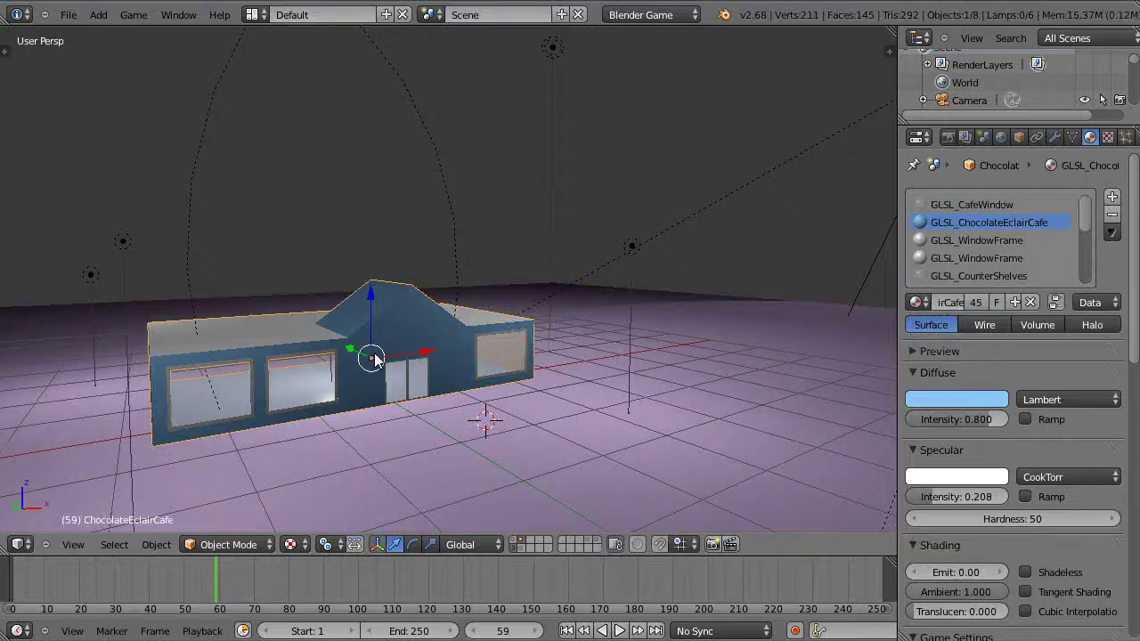
key(shift+d)
click(663, 365)
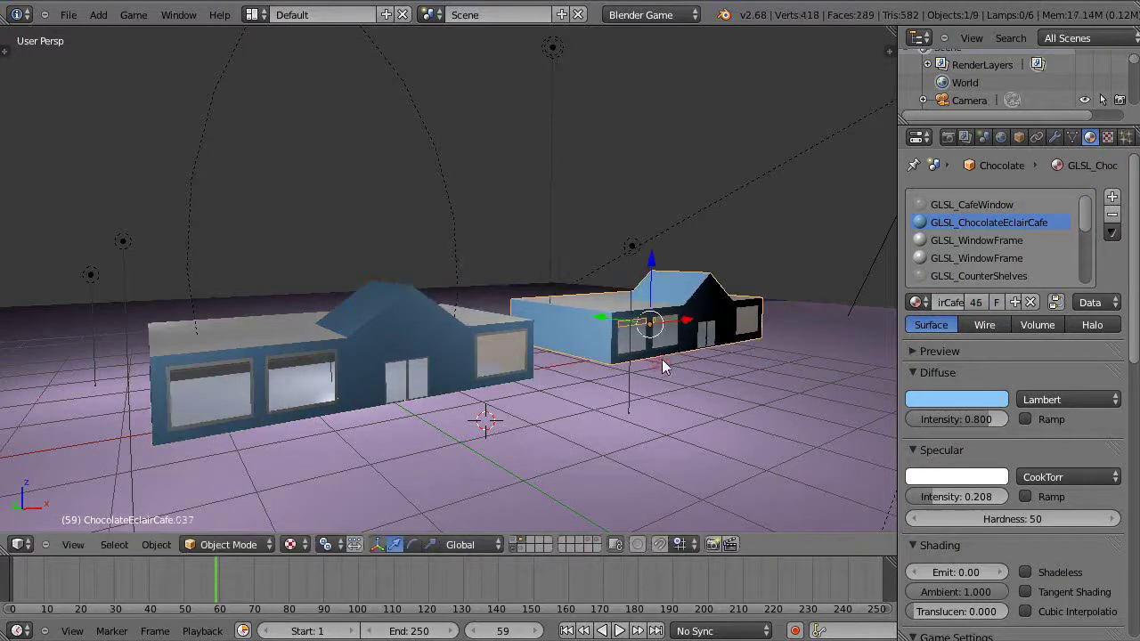
middle_drag(664, 365, 532, 376)
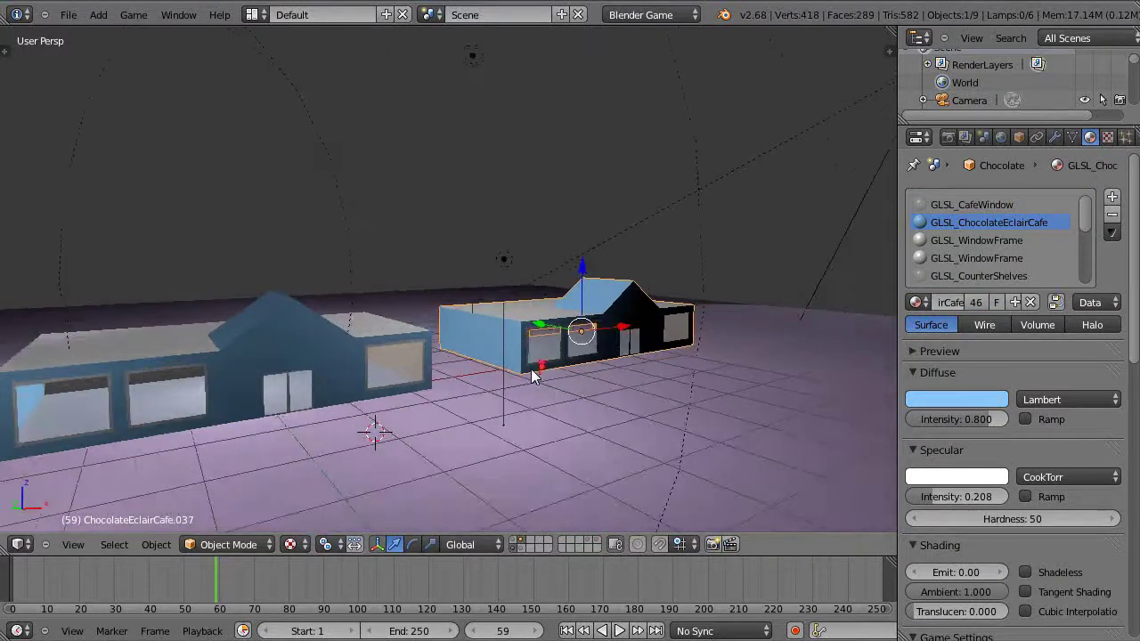
- Make the original café single-user with Object & Data & Materials+Tex and set its wall diffuse colour to light green
right_click(269, 359)
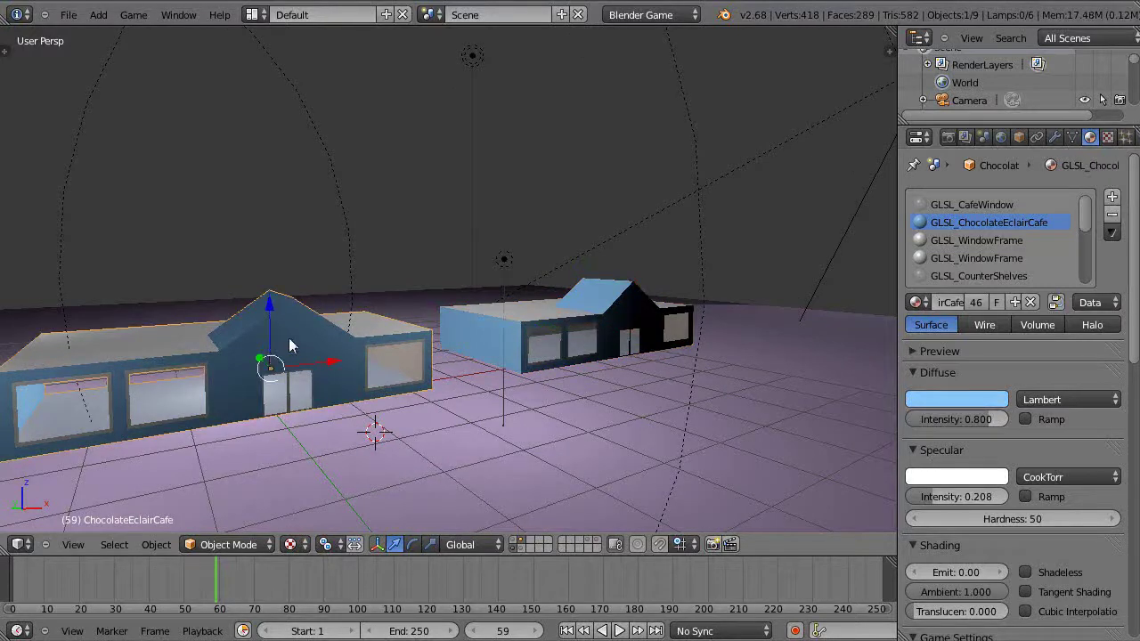
key(u)
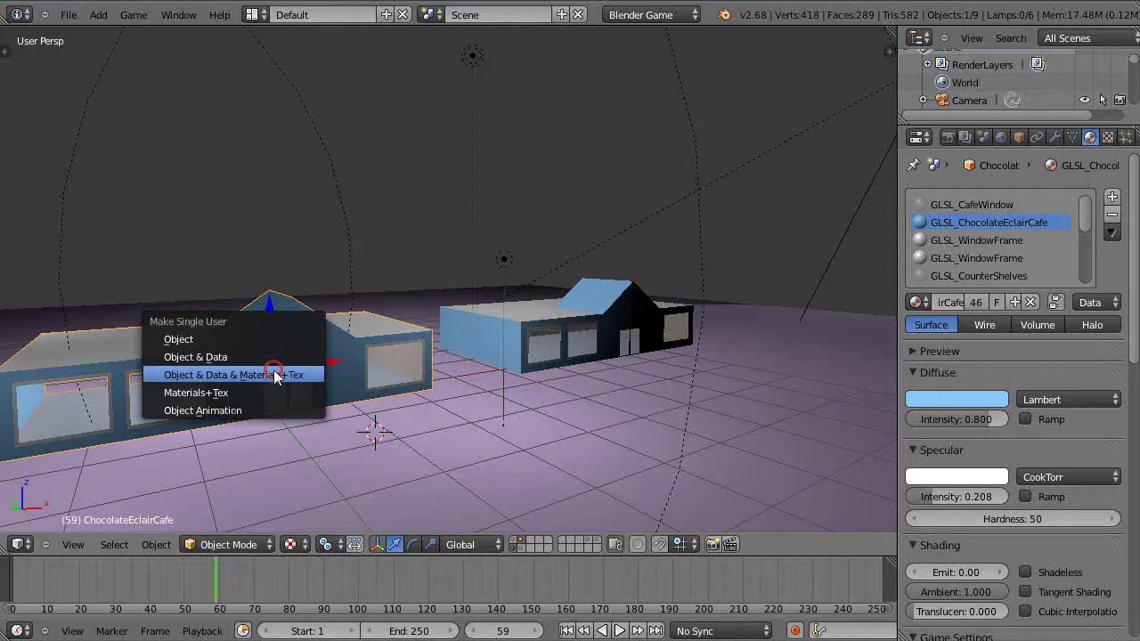
click(274, 374)
click(973, 398)
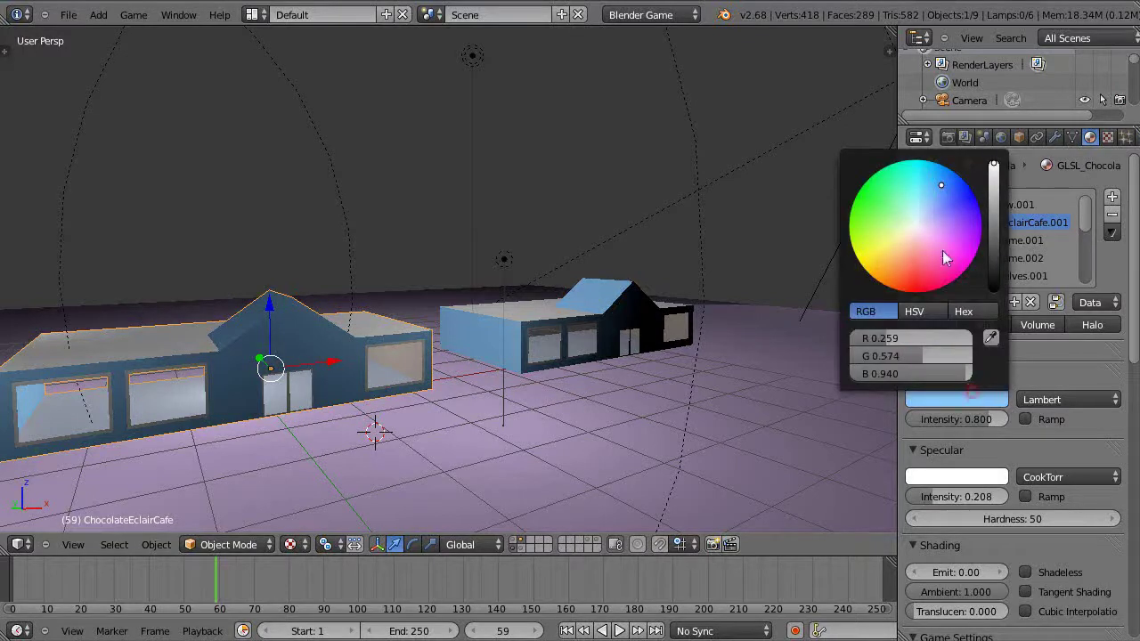
click(888, 187)
- Duplicate the green café along the X axis, placing the copy on the side away from the blue café
scroll(525, 357, down, 2)
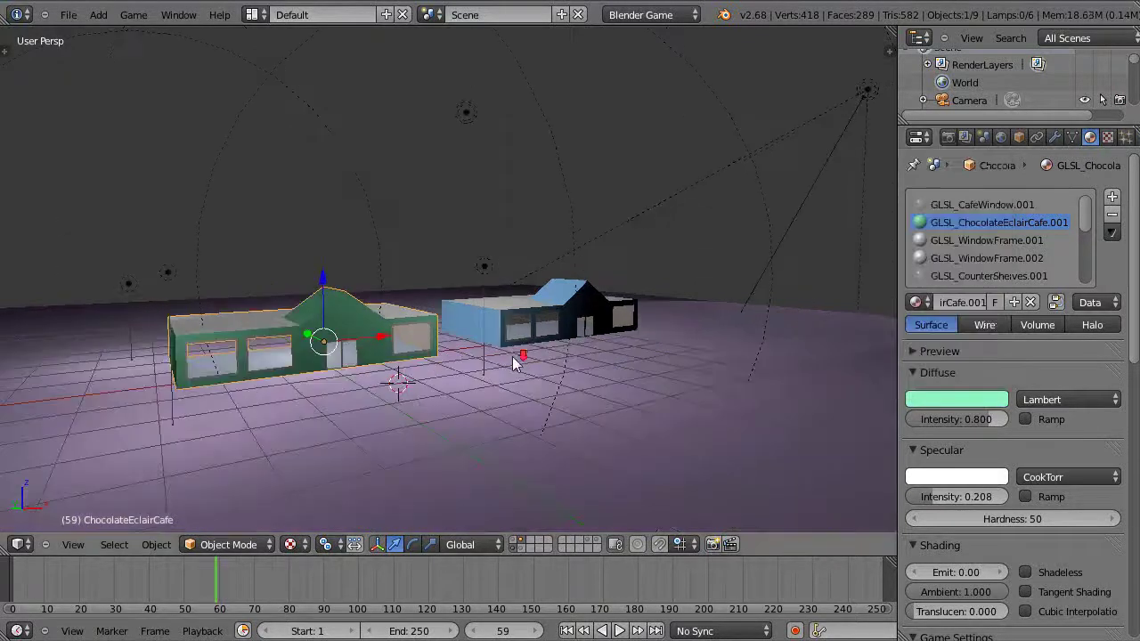
key(shift+d)
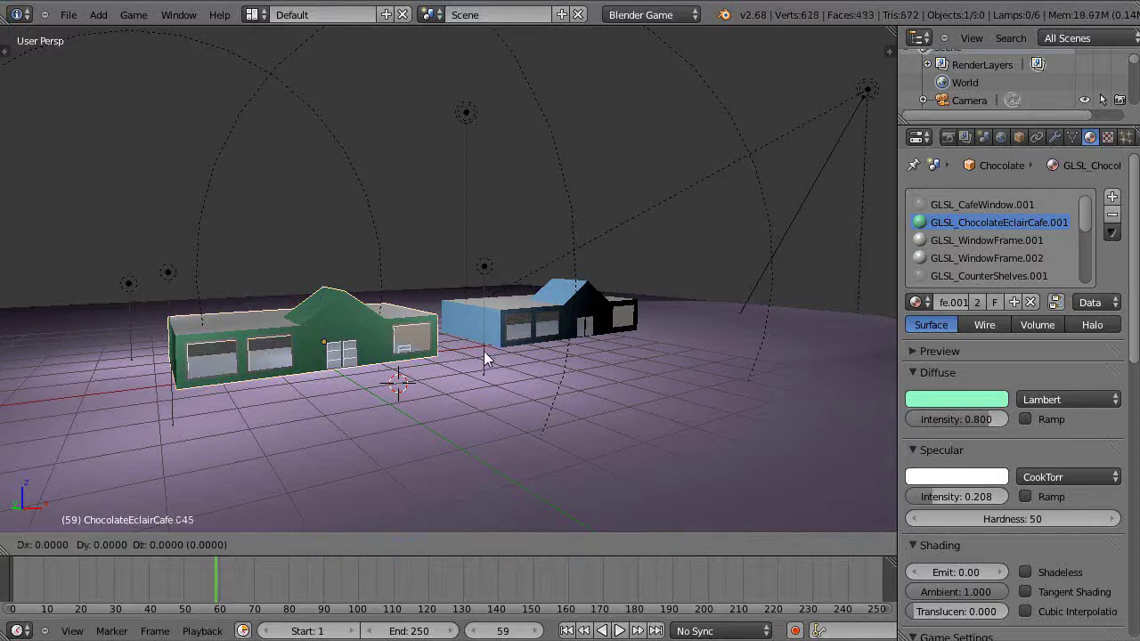
key(x)
click(117, 411)
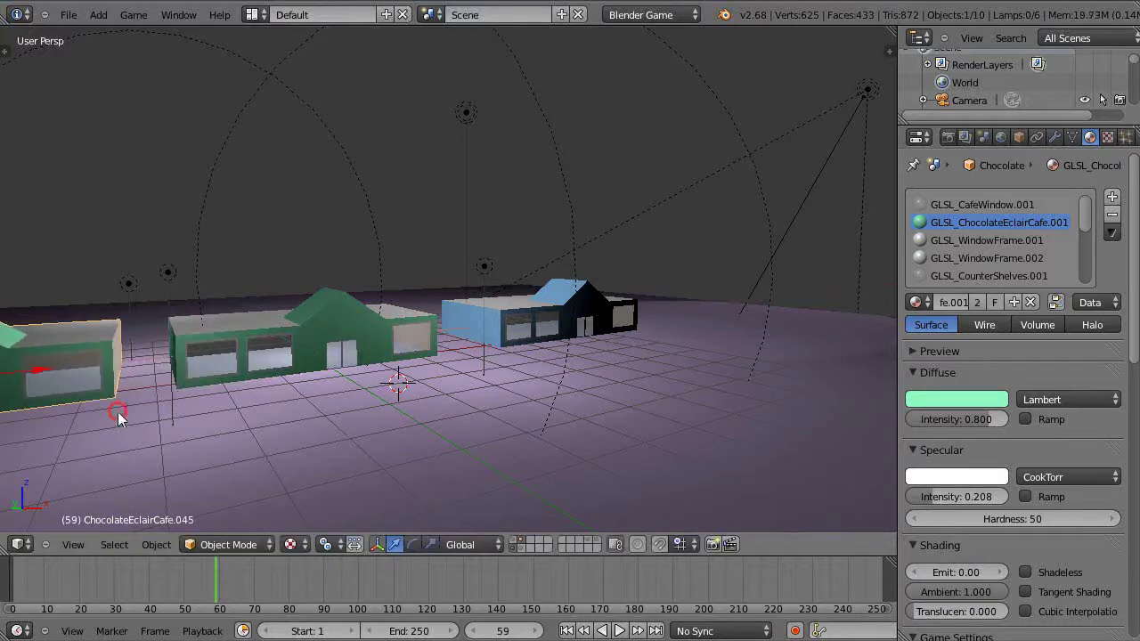
middle_drag(381, 371, 681, 374)
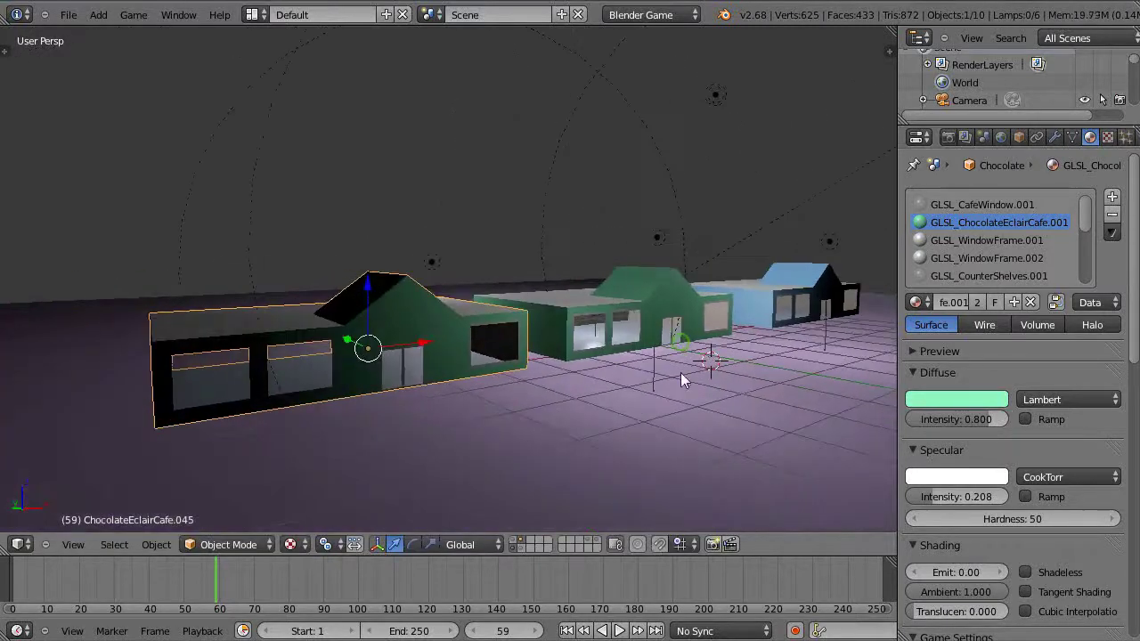
- Make the new green copy single-user with Object & Data & Materials+Tex and move it farther out along the X axis
key(u)
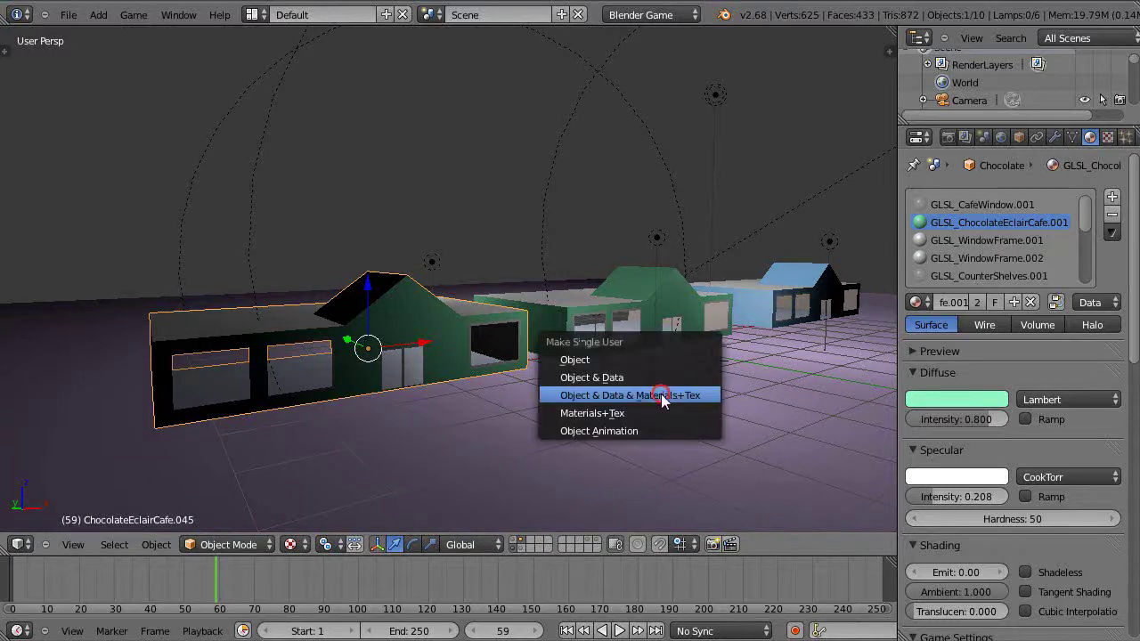
click(661, 394)
key(g)
key(x)
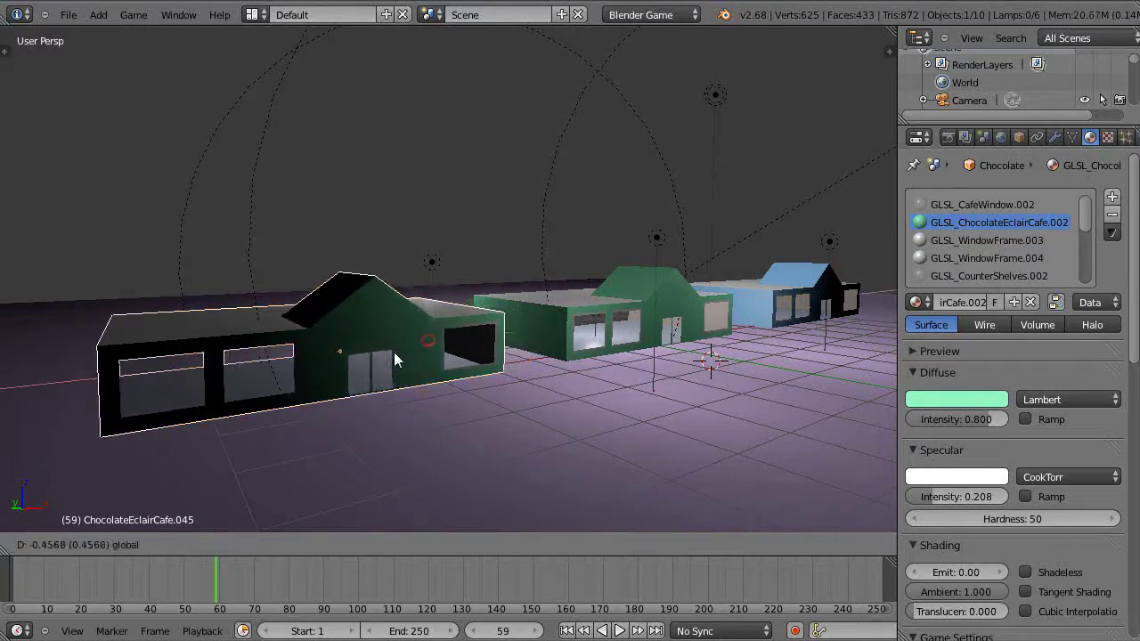
click(502, 370)
- Set the wall diffuse colour of the newest café copy to light orange
click(957, 399)
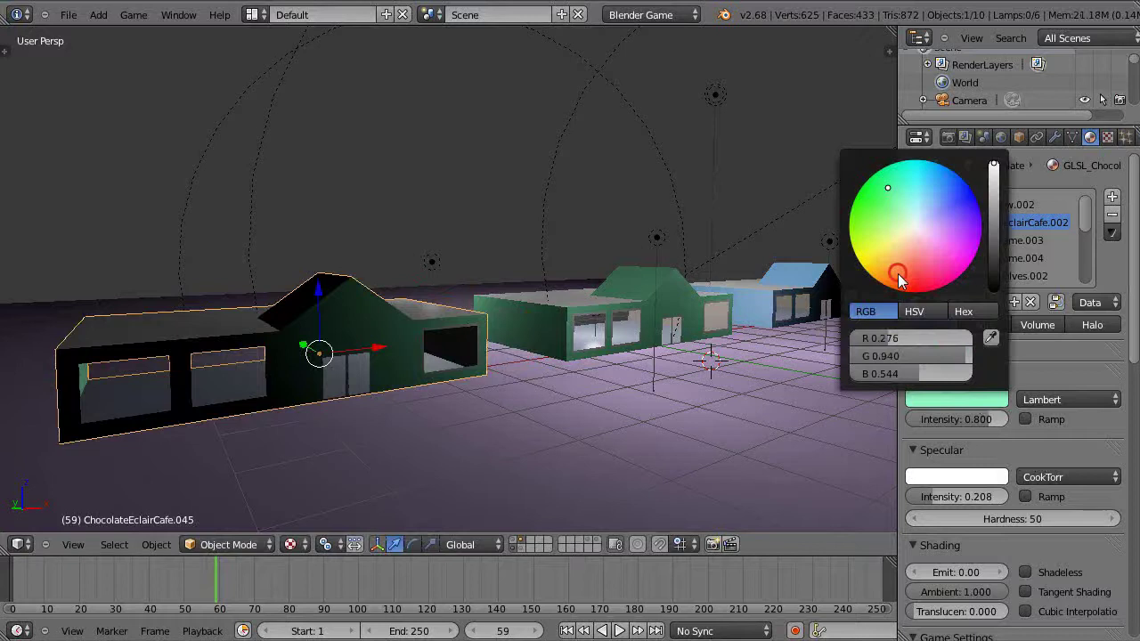
click(898, 274)
scroll(543, 401, up, 1)
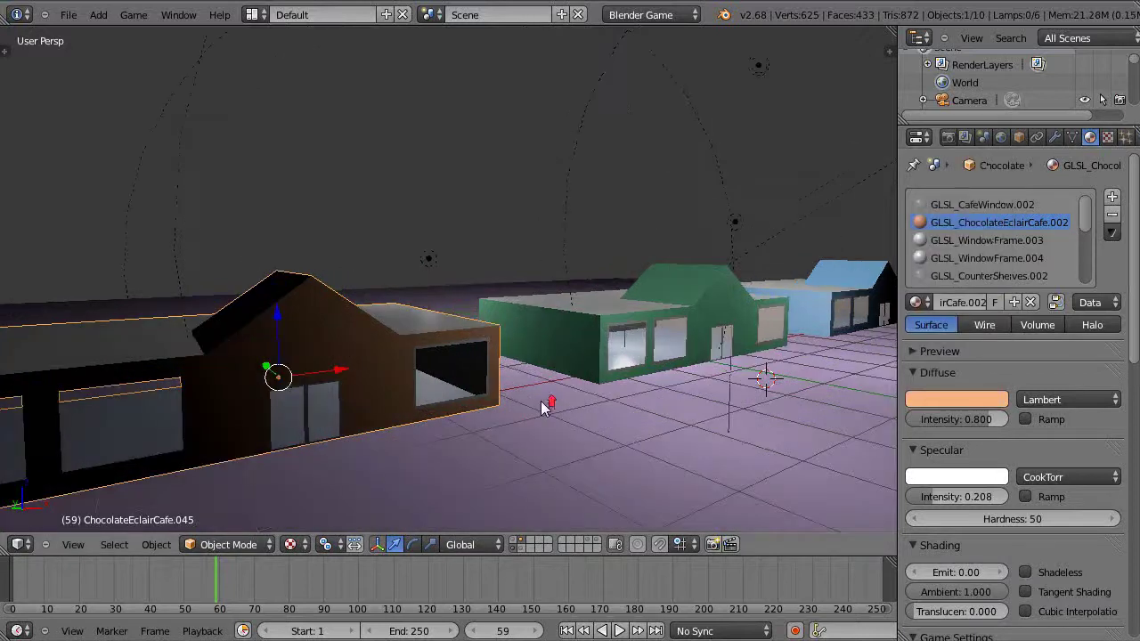
scroll(557, 400, down, 4)
- Open the green café's mesh for editing in a front orthographic view, with selection through hidden geometry enabled
scroll(548, 392, up, 5)
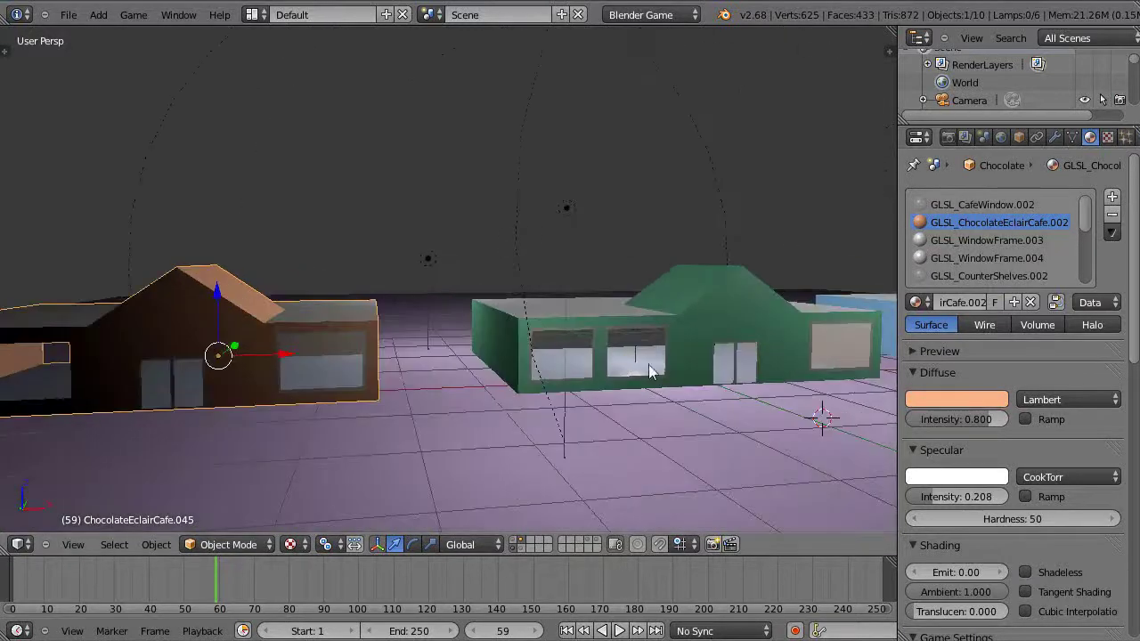
middle_drag(686, 372, 575, 326)
right_click(573, 328)
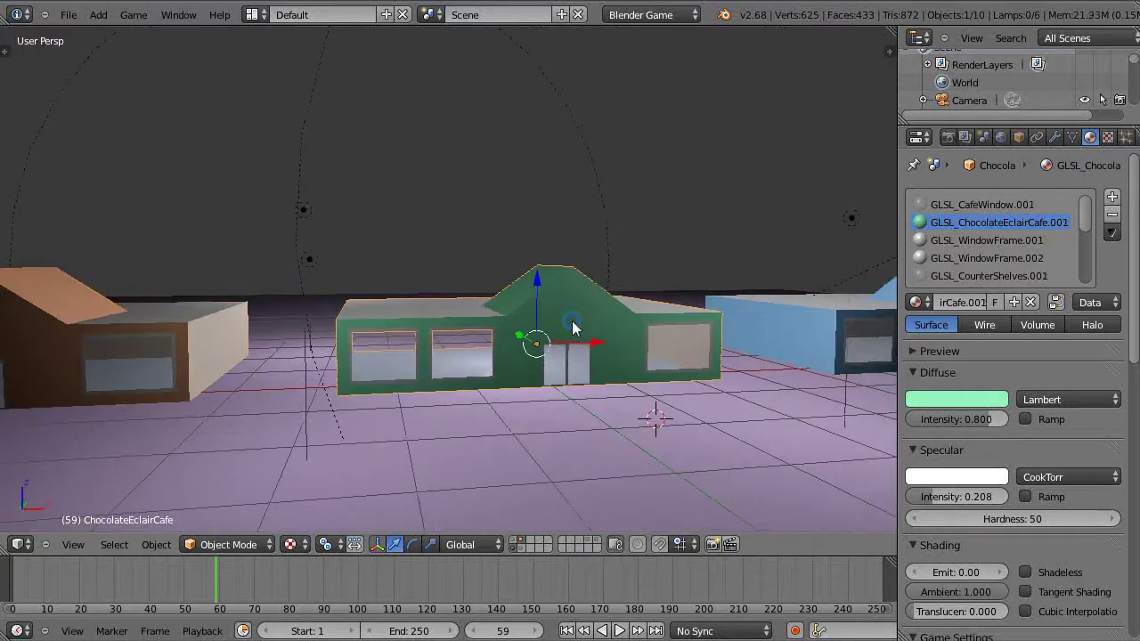
key(Tab)
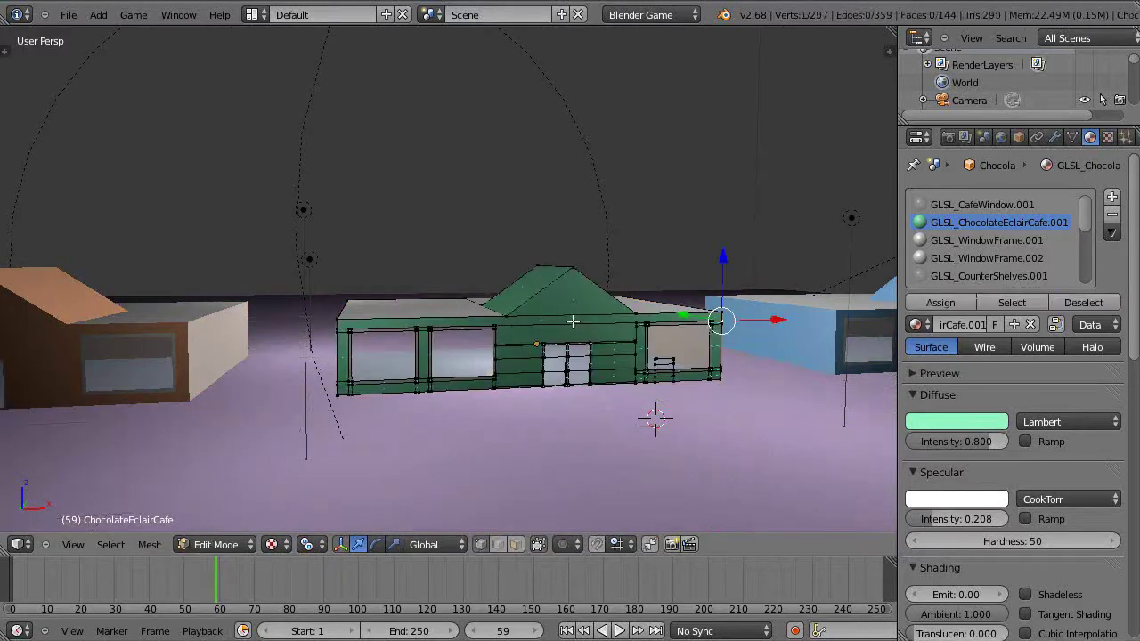
middle_drag(575, 321, 503, 468)
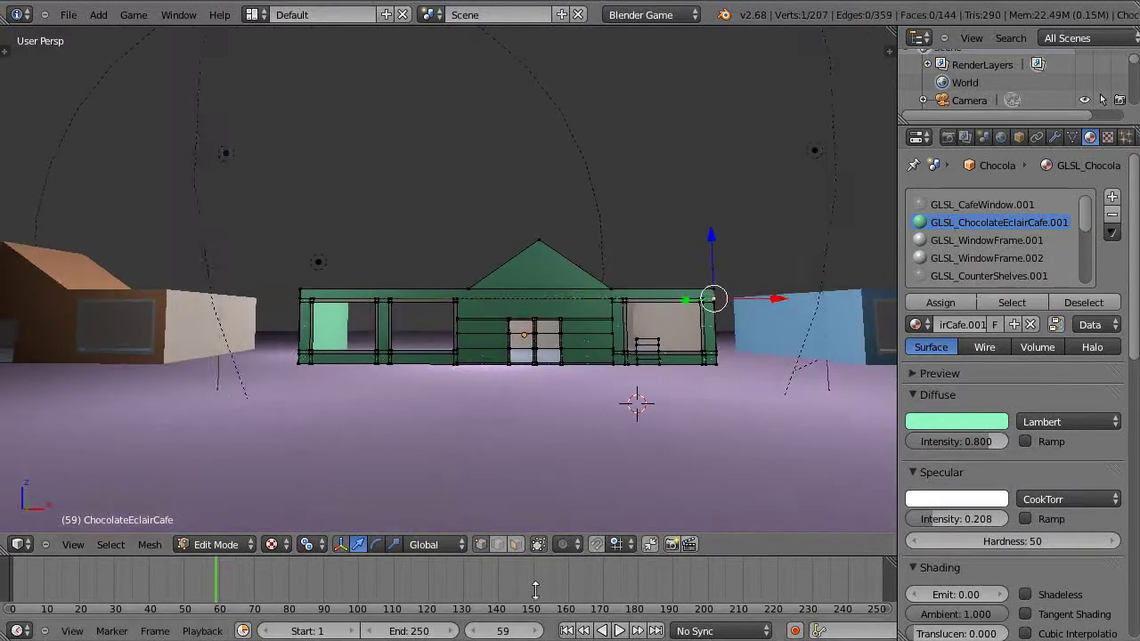
click(538, 543)
scroll(480, 468, up, 5)
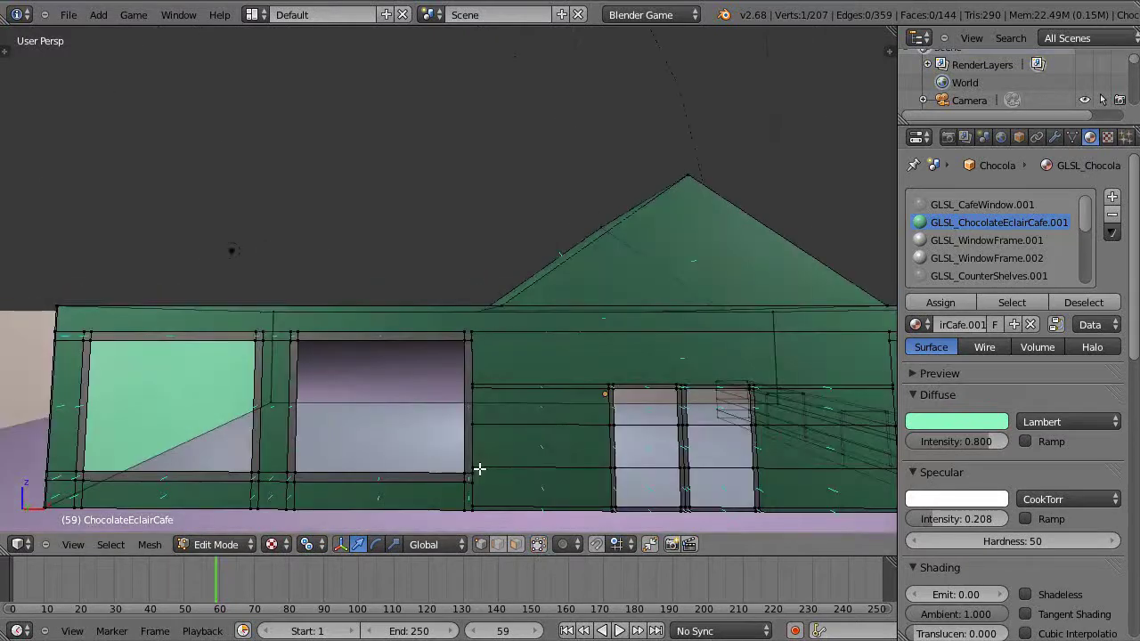
scroll(479, 468, down, 4)
key(KP_1)
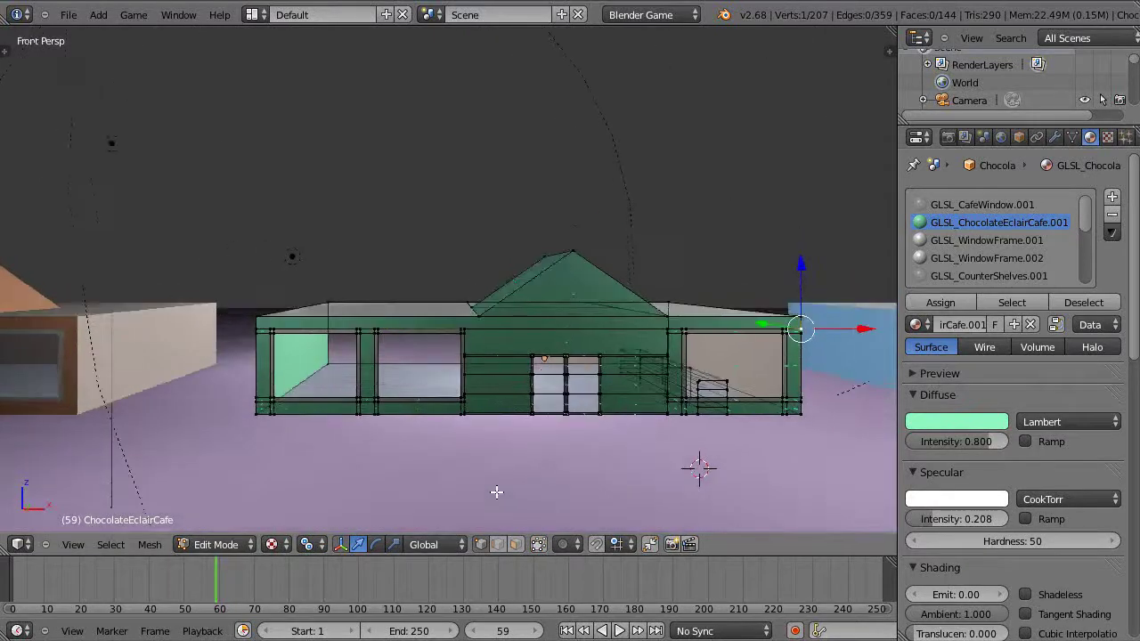
key(KP_5)
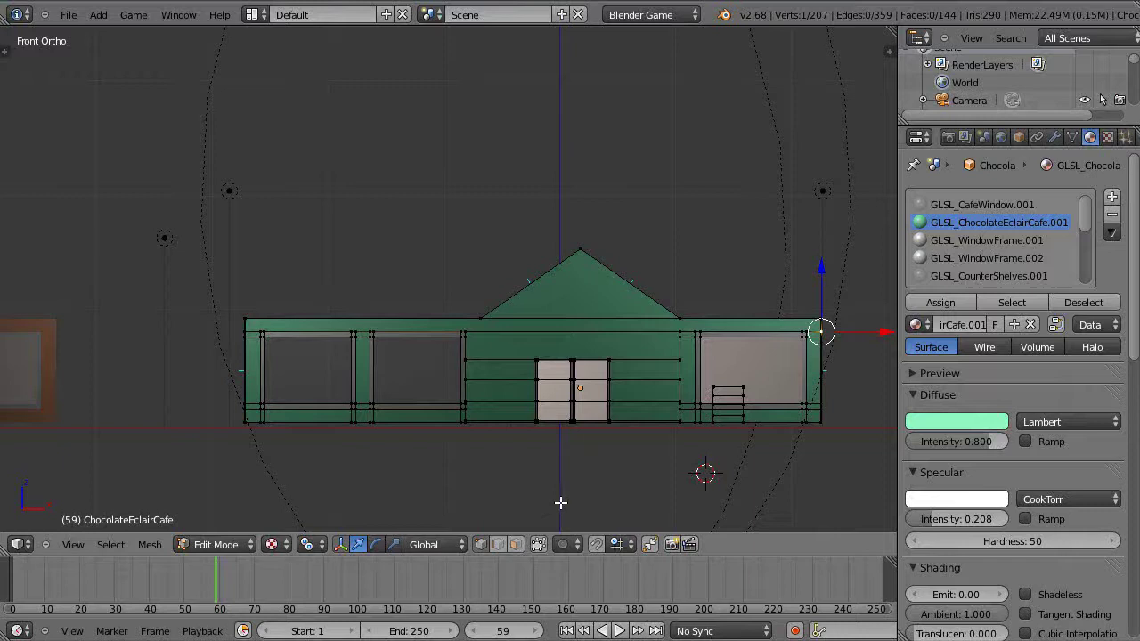
- Move the pillar between the green café's two adjacent front windows along X, away from the doors, to narrow the outer window
shift+middle_drag(561, 502, 563, 458)
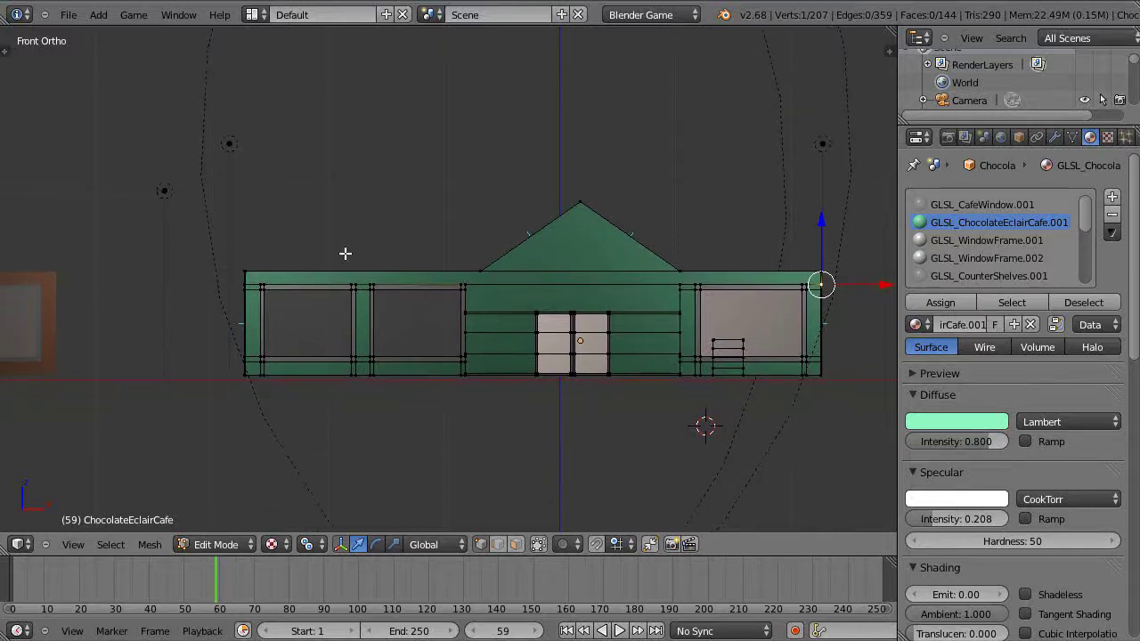
key(a)
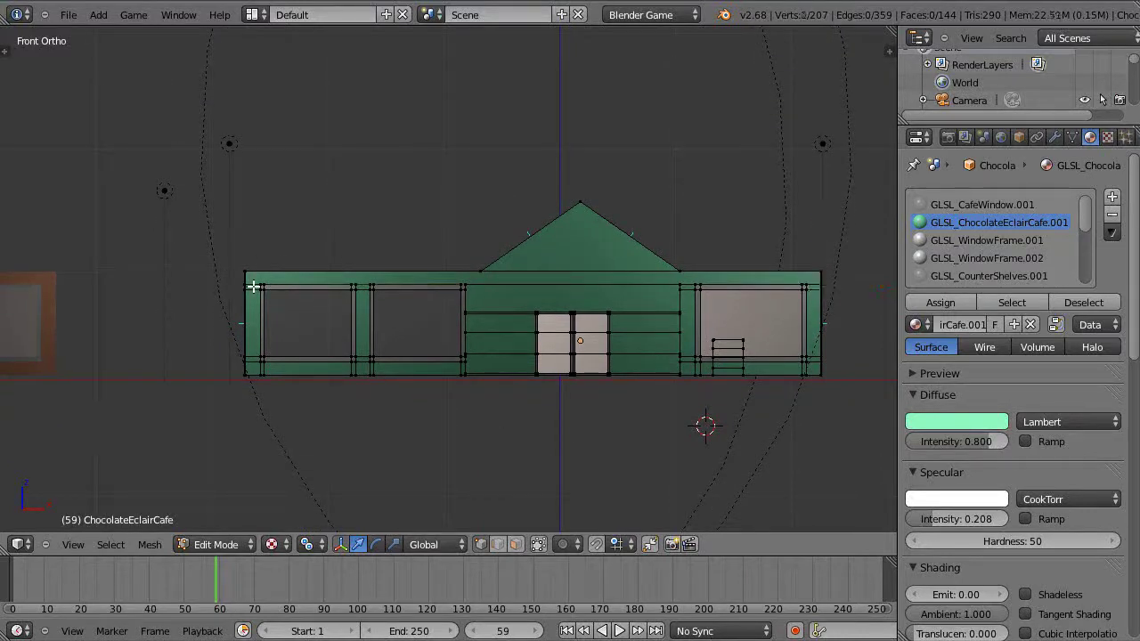
key(b)
drag(334, 244, 397, 428)
drag(423, 339, 372, 334)
key(a)
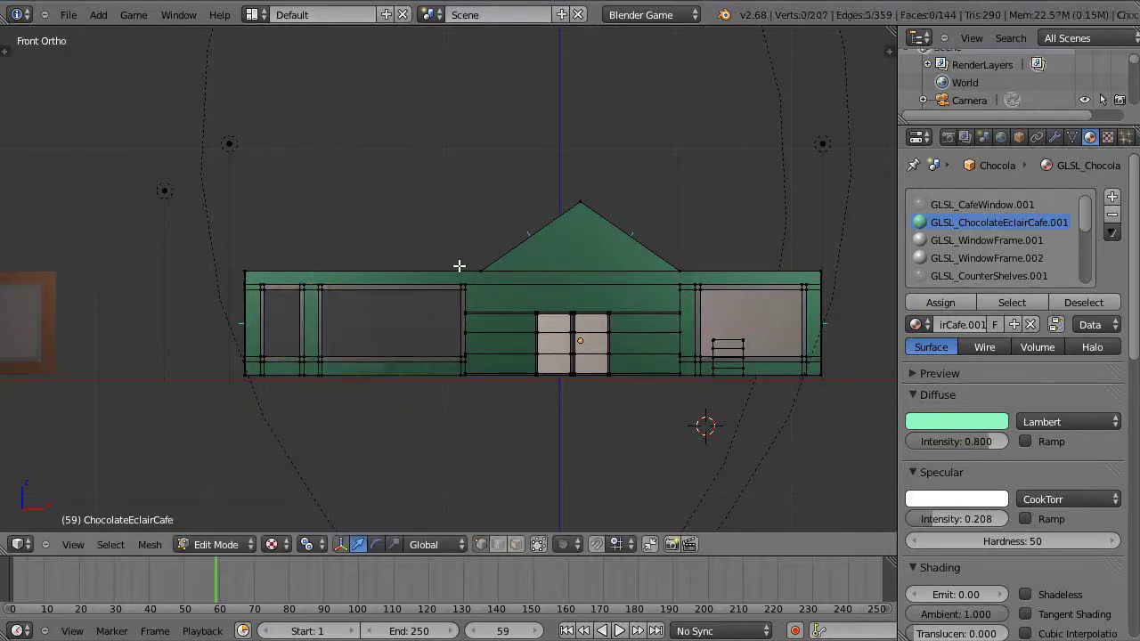
- Move the wall edge between the doors and the adjacent window outward along X to make that window as narrow as the outer one
key(b)
drag(450, 262, 475, 402)
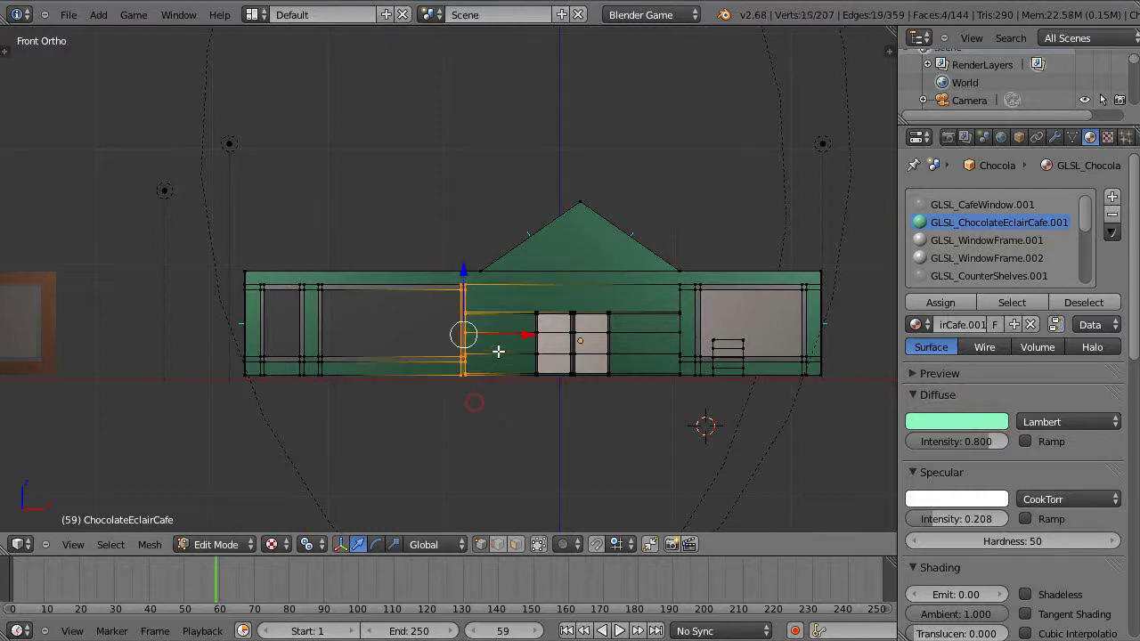
drag(529, 333, 424, 337)
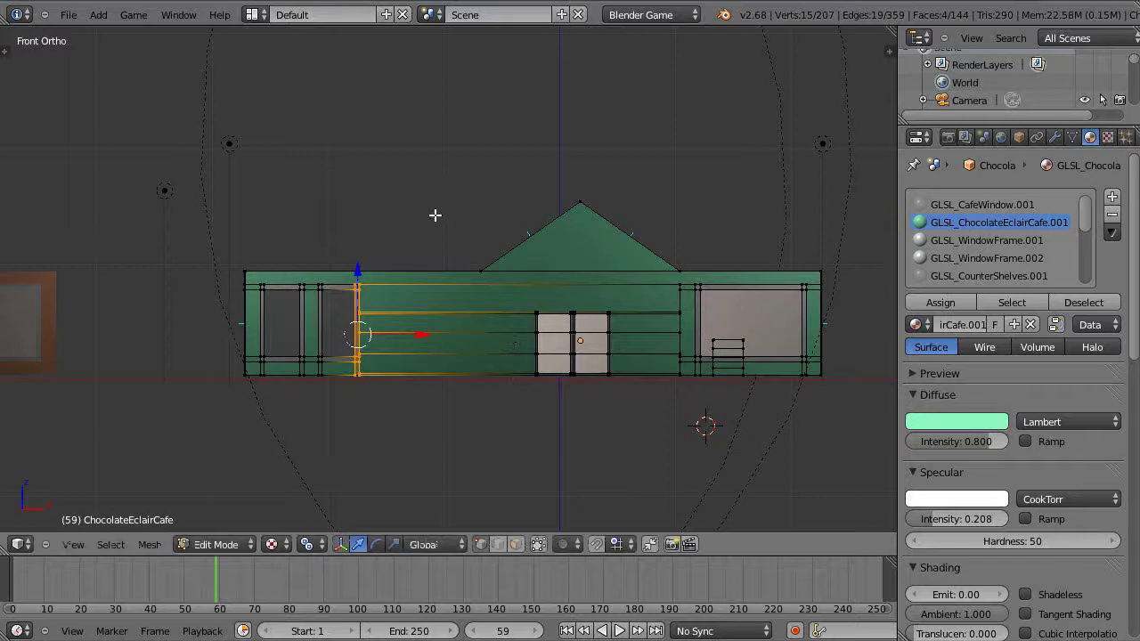
- Widen the gable roof by moving its lower corner on the two-window side outward along X, and finish editing the mesh
key(a)
key(b)
drag(451, 216, 536, 425)
drag(542, 269, 478, 287)
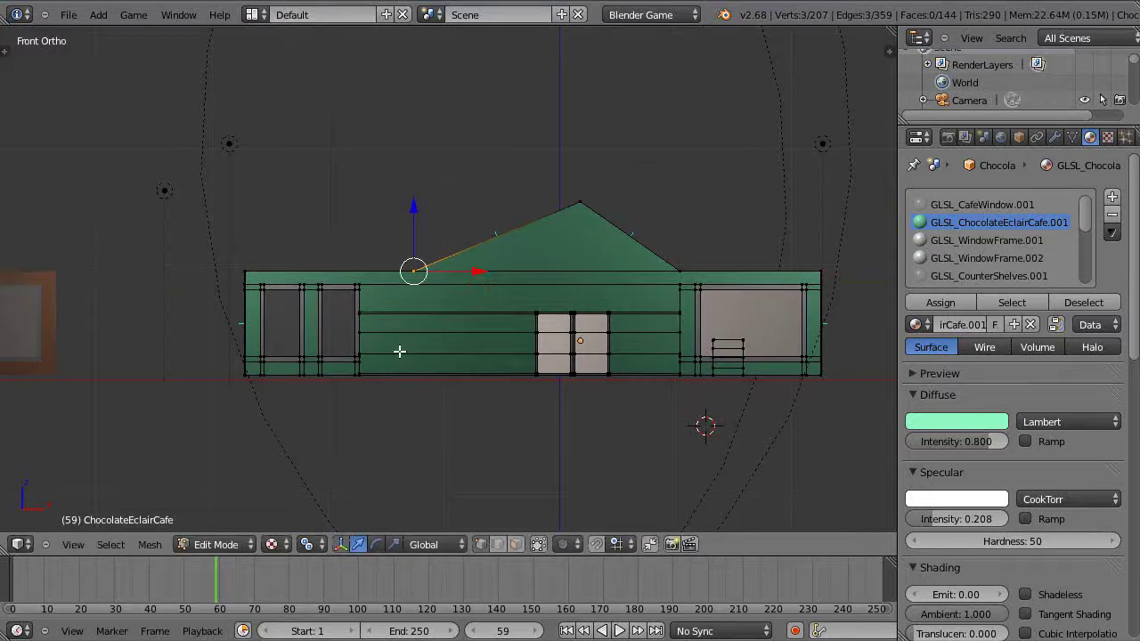
key(Tab)
- Scale the green café along the X axis to a little over half its width
scroll(399, 352, down, 3)
mouse_move(400, 354)
middle_down()
mouse_move(407, 369)
mouse_move(396, 362)
middle_up()
key(s)
key(x)
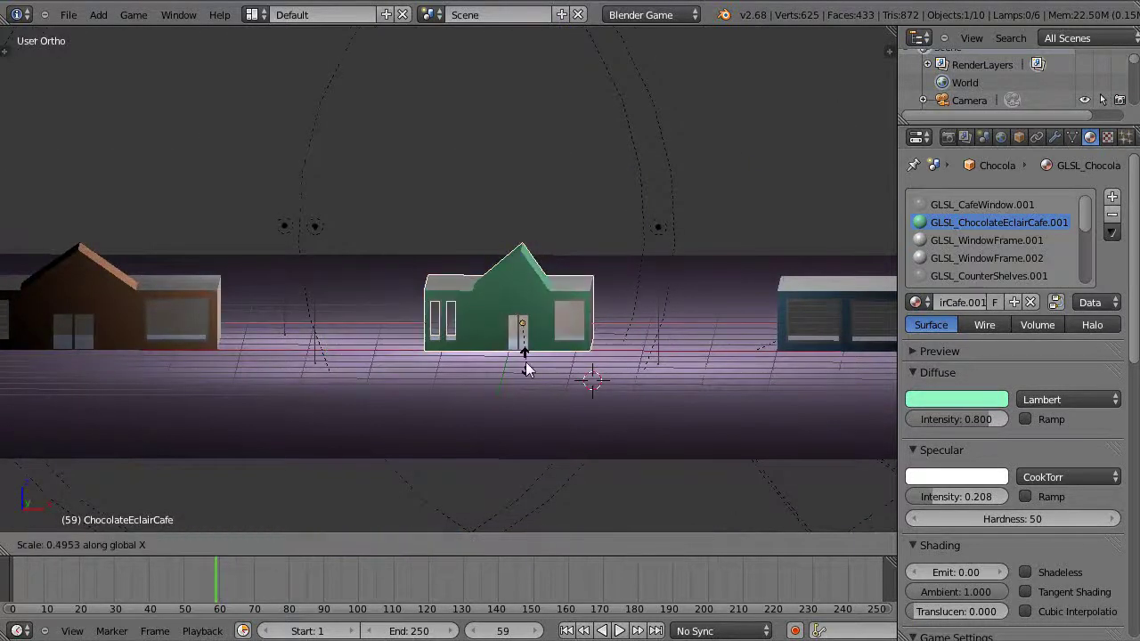
click(520, 368)
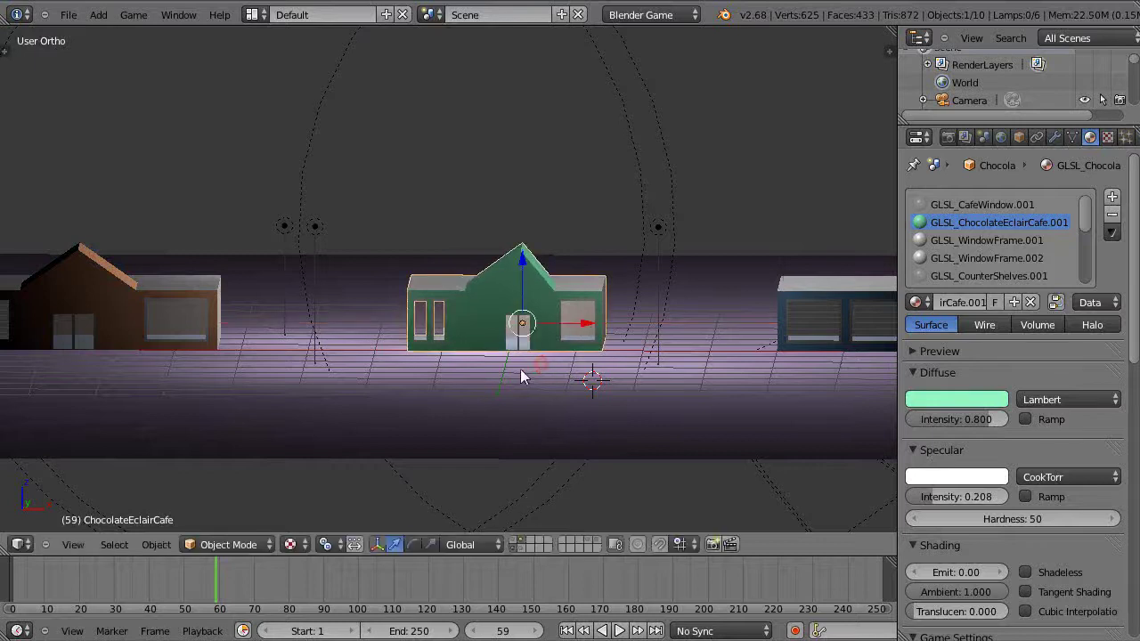
- Move the orange café along the X axis closer to the green café
right_click(170, 306)
drag(149, 325, 283, 331)
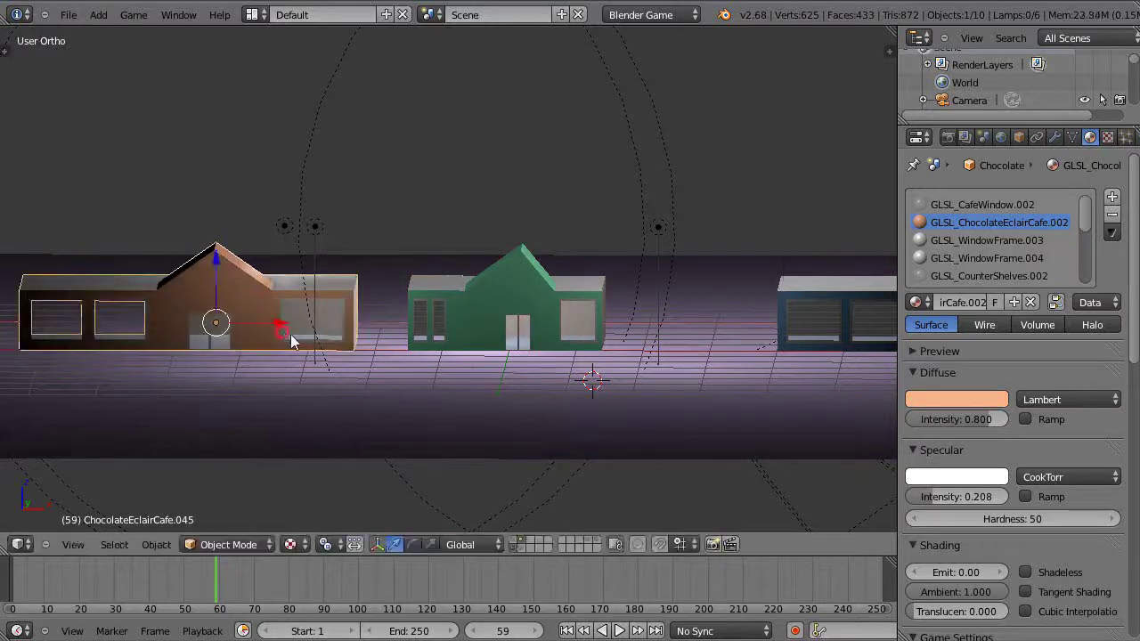
scroll(570, 361, down, 2)
- Stretch the blue café taller along the Z axis and reposition it slightly upward and farther from the green café along X
right_click(816, 309)
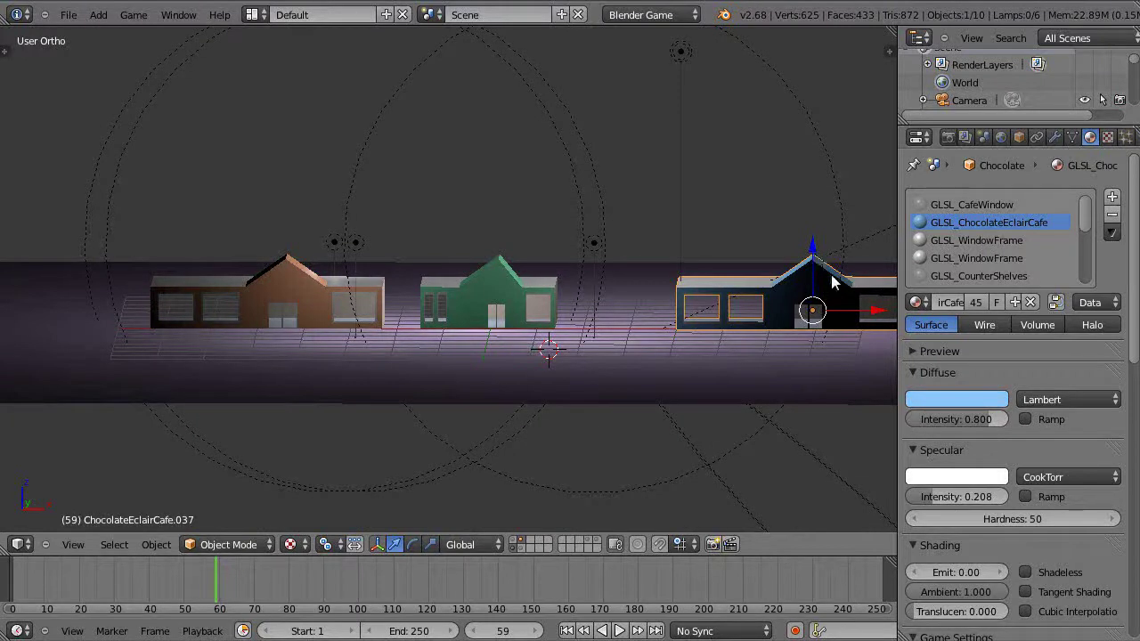
key(s)
key(z)
click(824, 225)
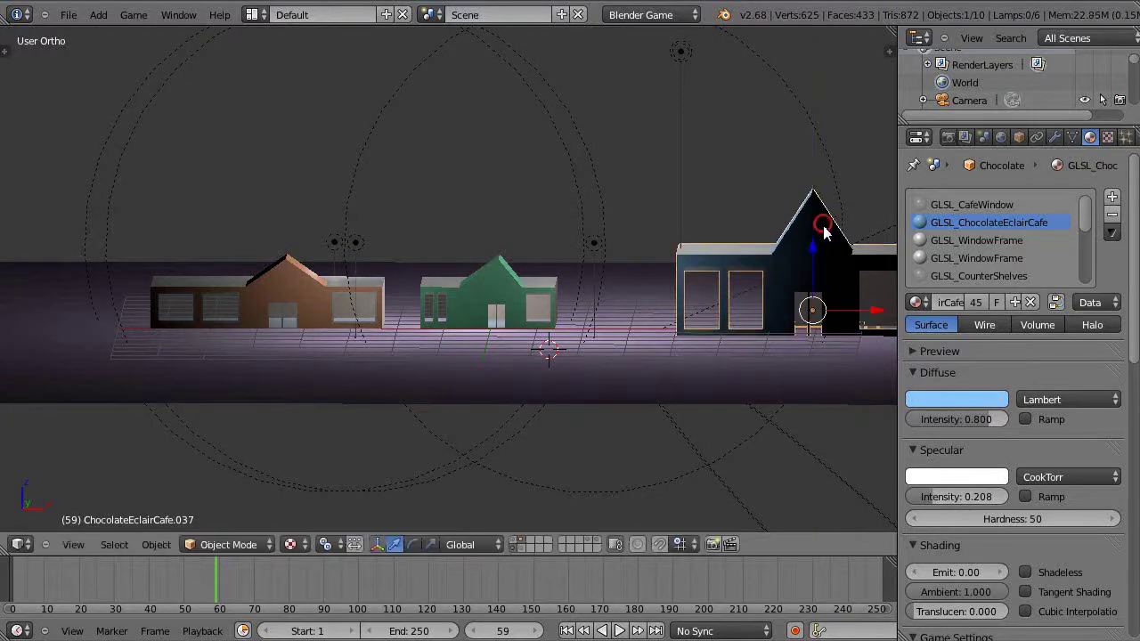
mouse_move(813, 260)
mouse_down()
mouse_move(809, 222)
mouse_move(808, 254)
mouse_up()
middle_drag(808, 254, 797, 296)
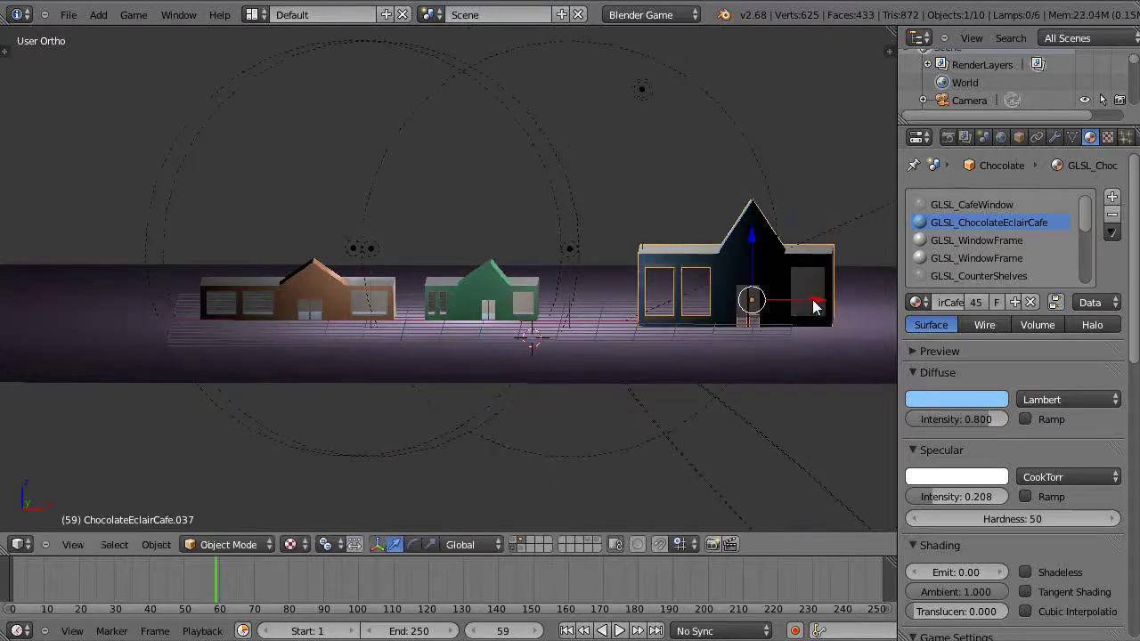
drag(814, 301, 823, 303)
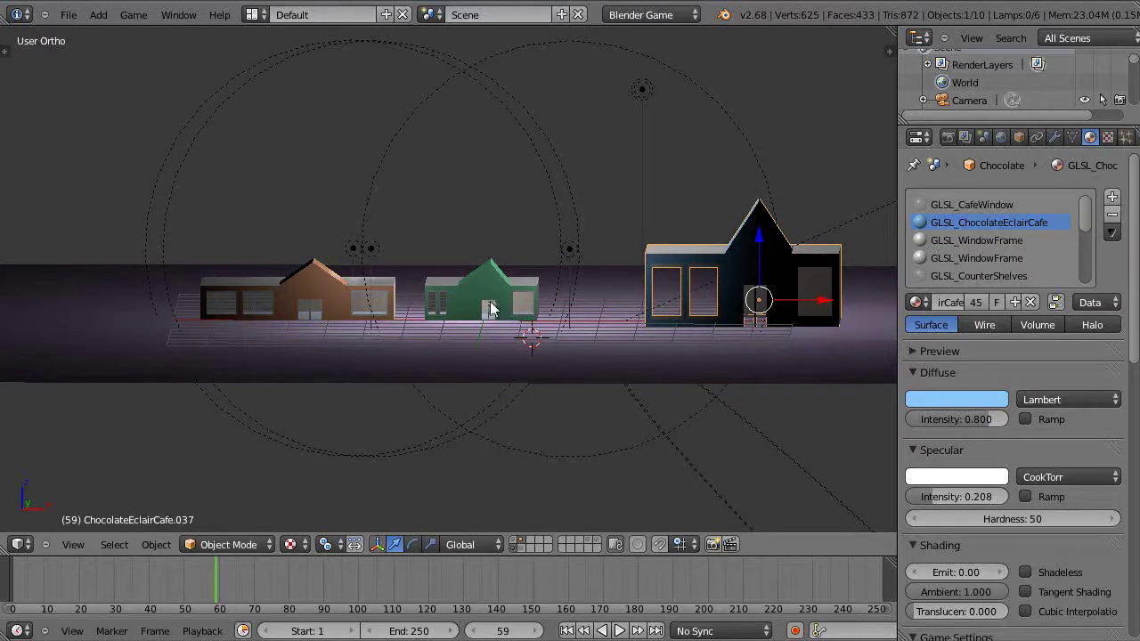
- Join the orange, green and blue cafés into one object, with the blue café as the active object
key(KP_5)
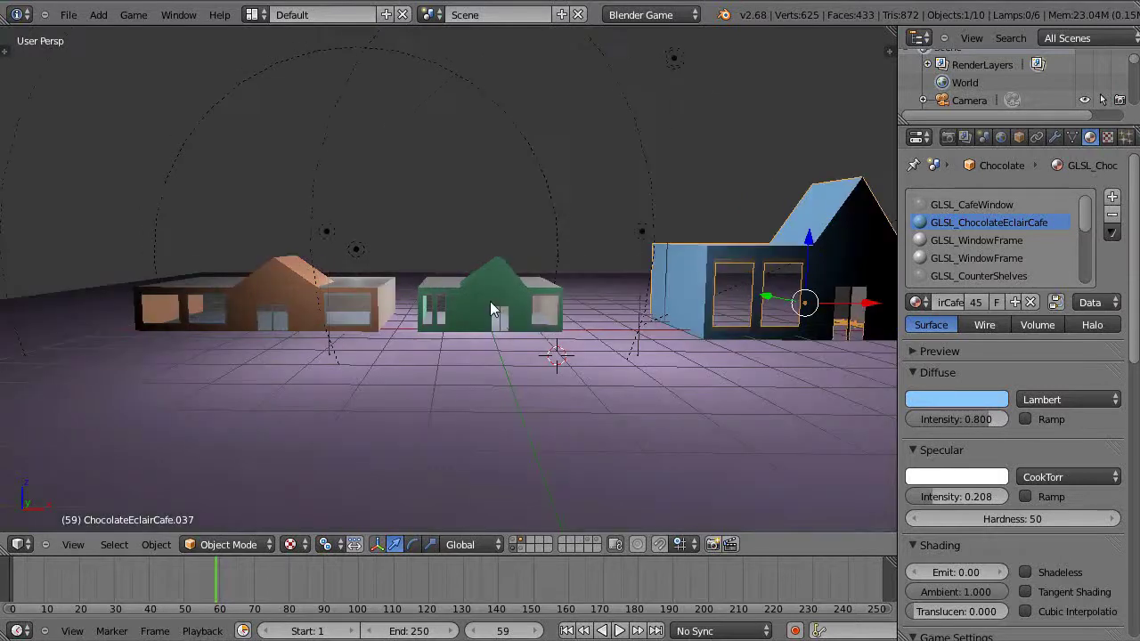
middle_drag(412, 350, 488, 347)
right_click(260, 373)
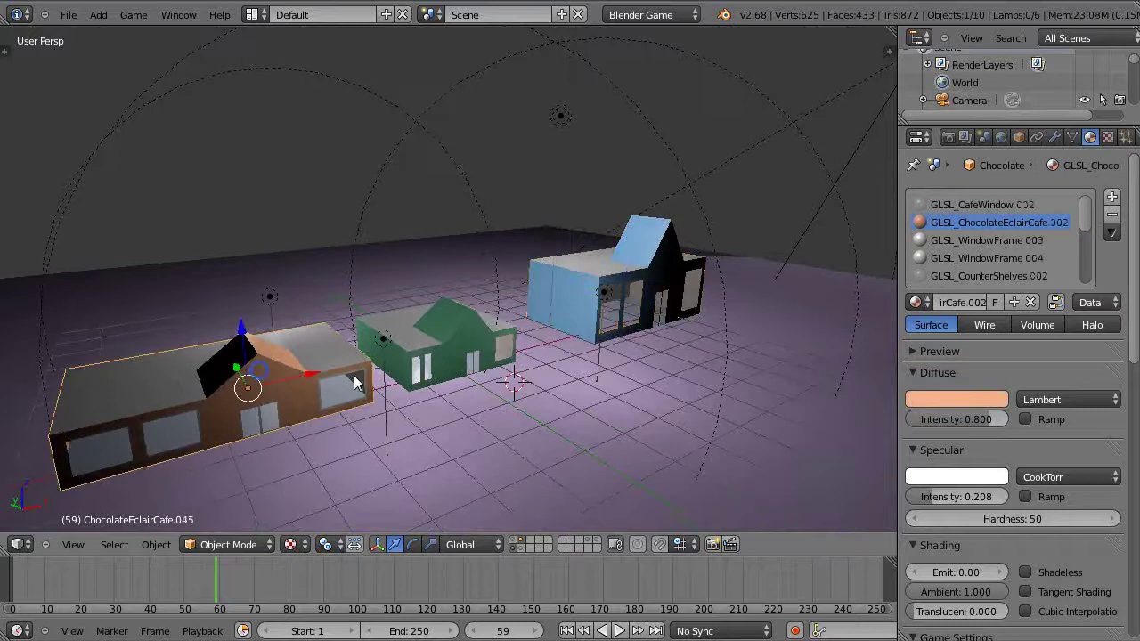
shift+right_click(452, 359)
shift+right_click(586, 294)
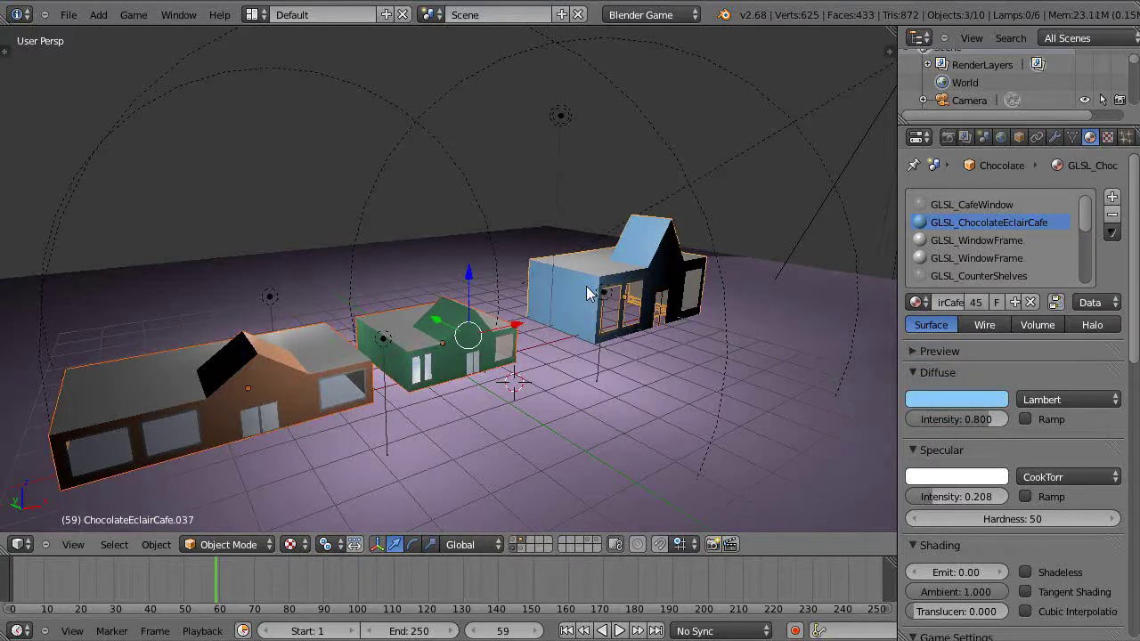
middle_drag(587, 294, 588, 272)
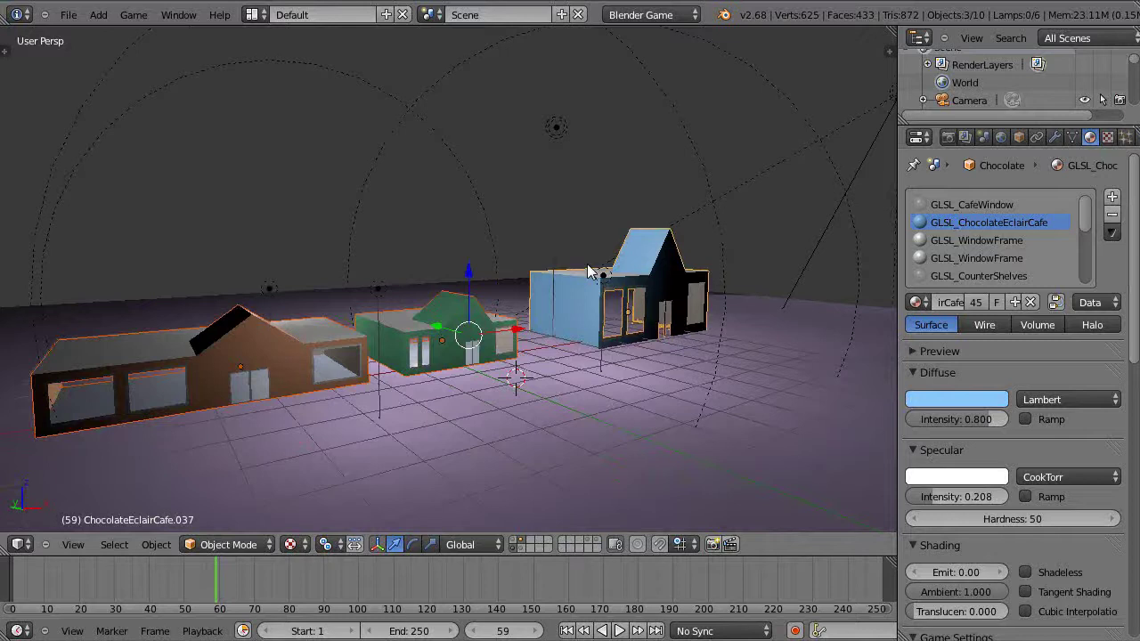
key(ctrl+j)
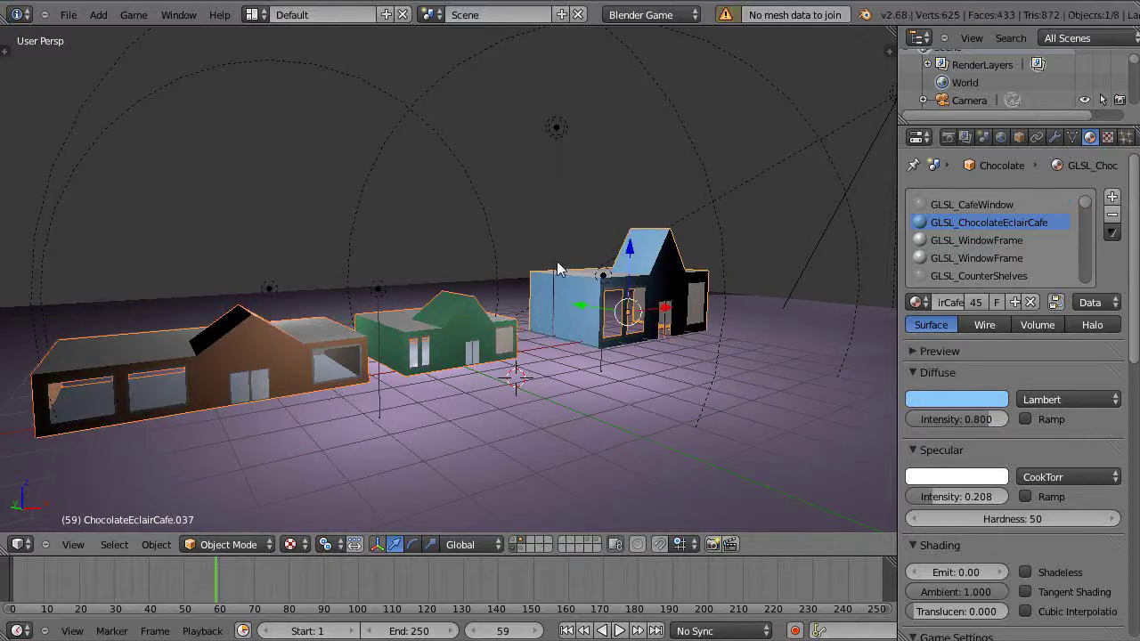
- Move the joined row of cafés together along the X axis
key(g)
key(x)
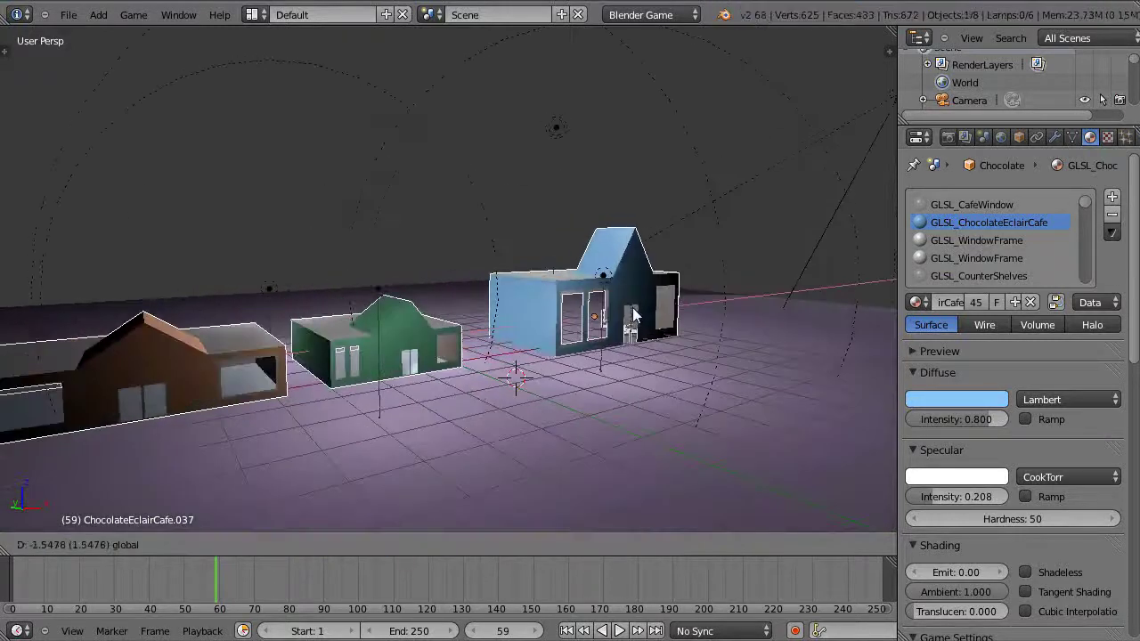
click(578, 382)
middle_drag(578, 381, 623, 383)
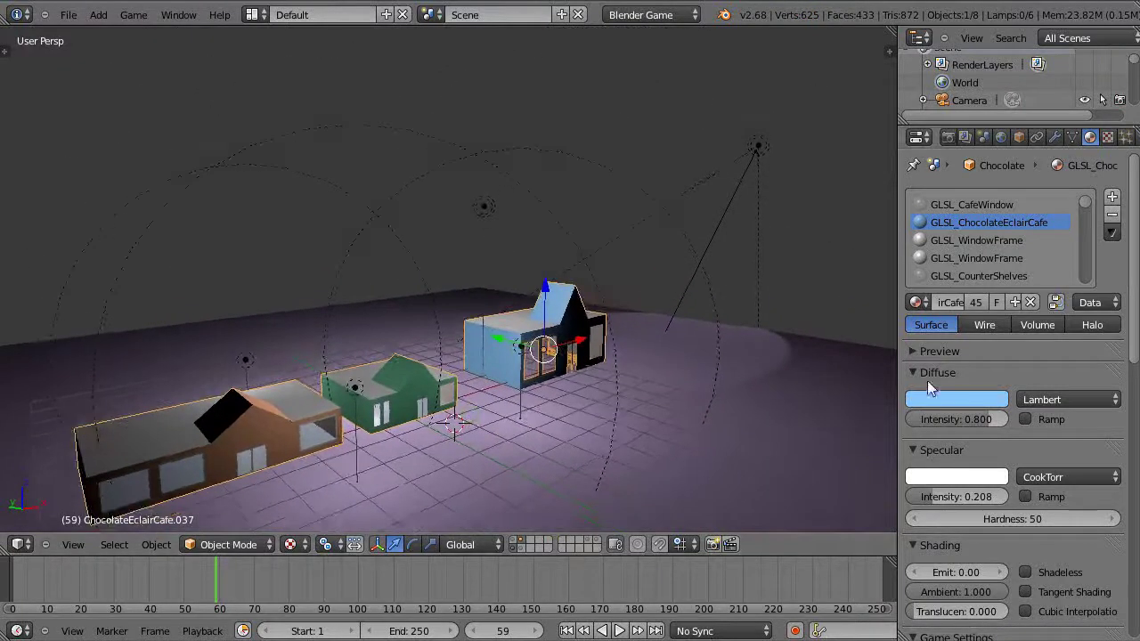
- Add an Array modifier to the joined row of cafés and set its relative X offset to 1.479
drag(897, 381, 946, 380)
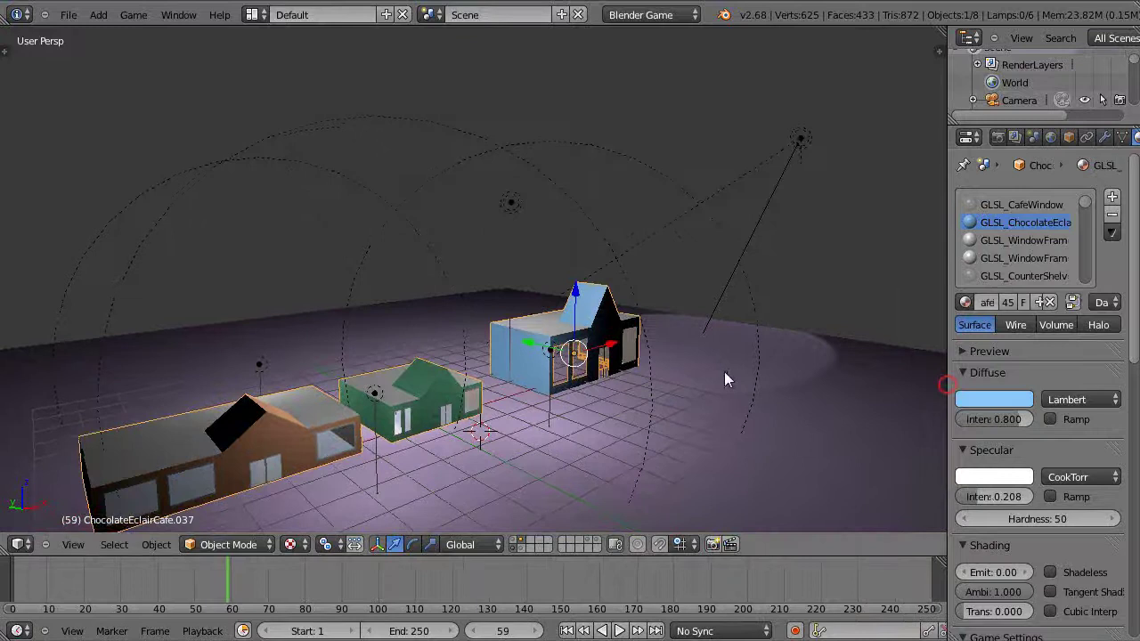
scroll(713, 373, down, 4)
scroll(698, 375, up, 1)
scroll(693, 371, up, 5)
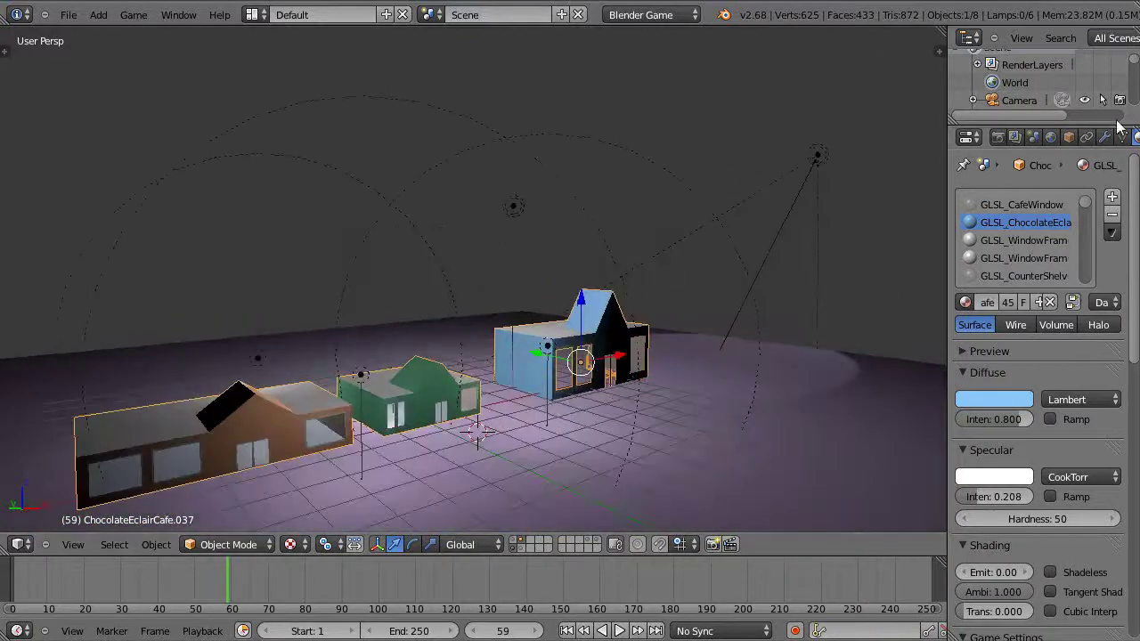
click(1105, 138)
click(998, 198)
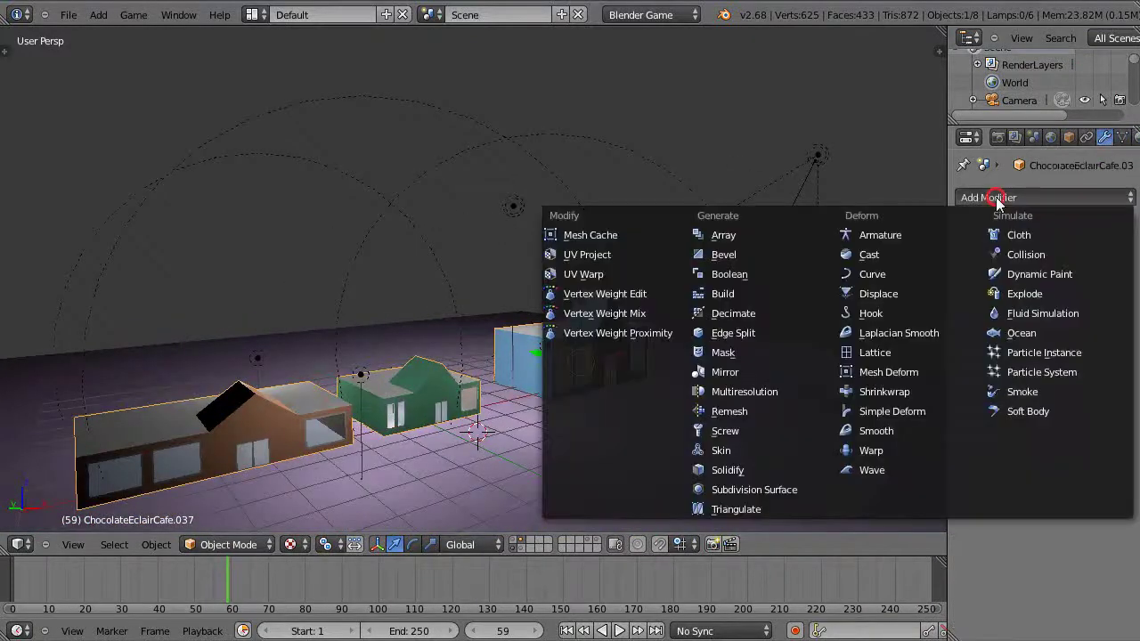
click(738, 230)
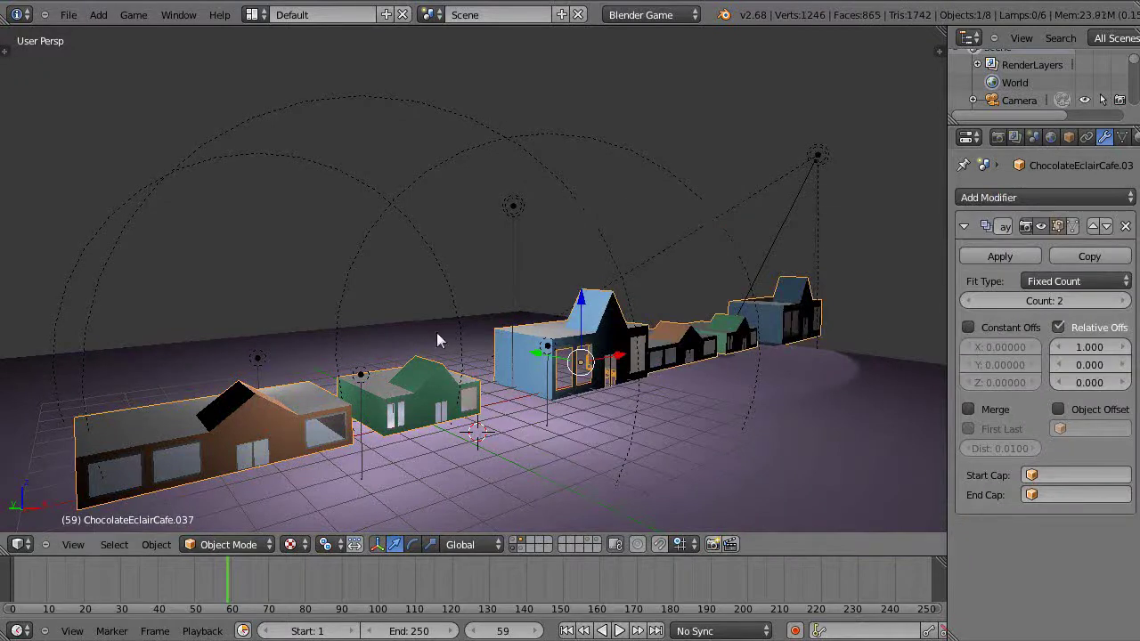
click(1074, 353)
drag(1074, 352, 1076, 353)
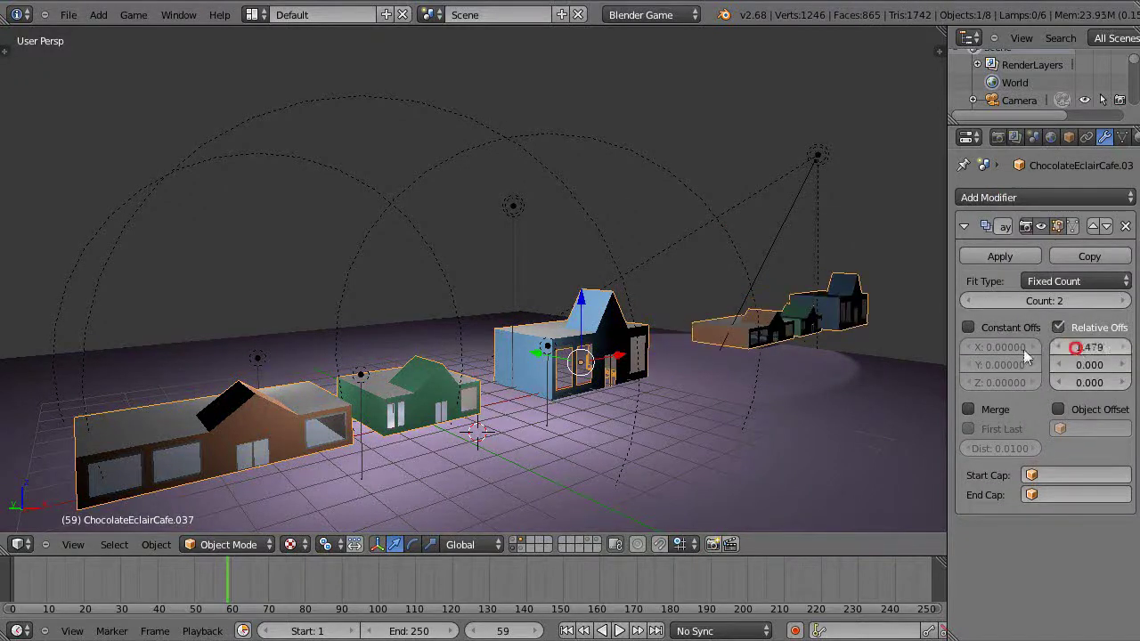
- Scale the ground plane along the X axis until it extends beneath the arrayed row of cafés
middle_drag(818, 350, 605, 417)
scroll(723, 343, down, 3)
right_click(604, 412)
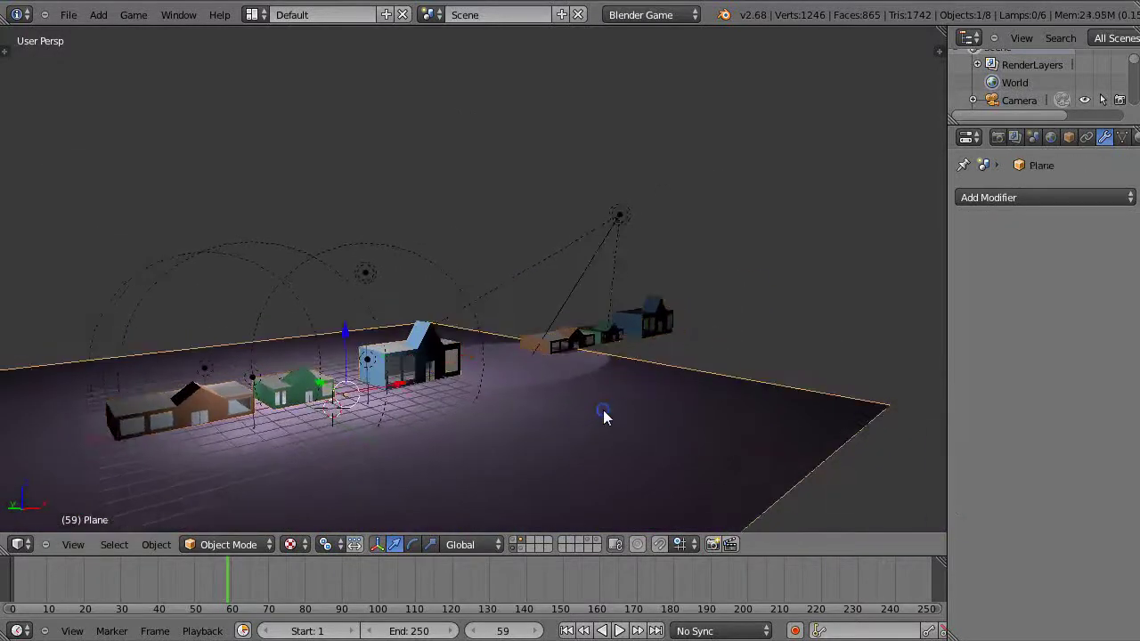
key(s)
key(x)
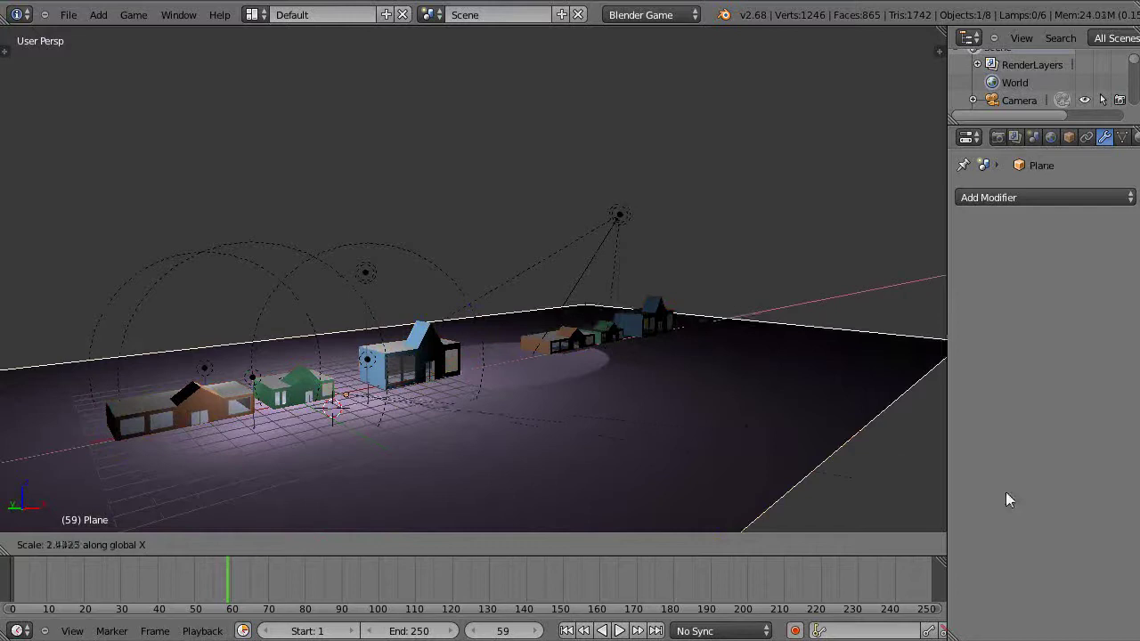
click(1011, 523)
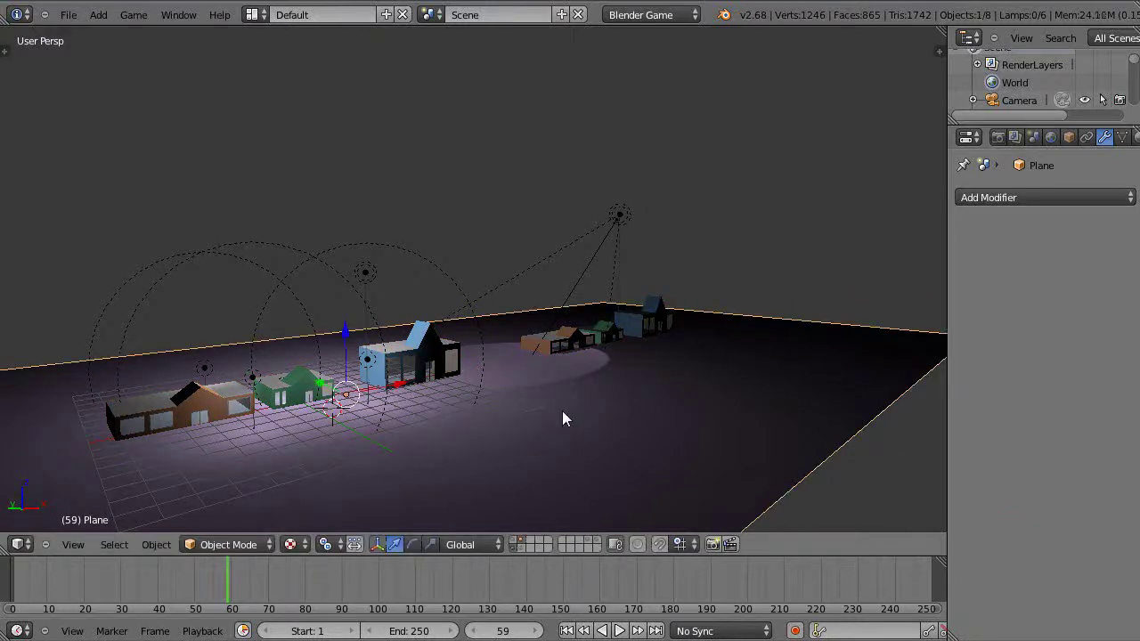
- Scale the ground plane by a factor of 20 along the X axis
text(sx2)
text(0)
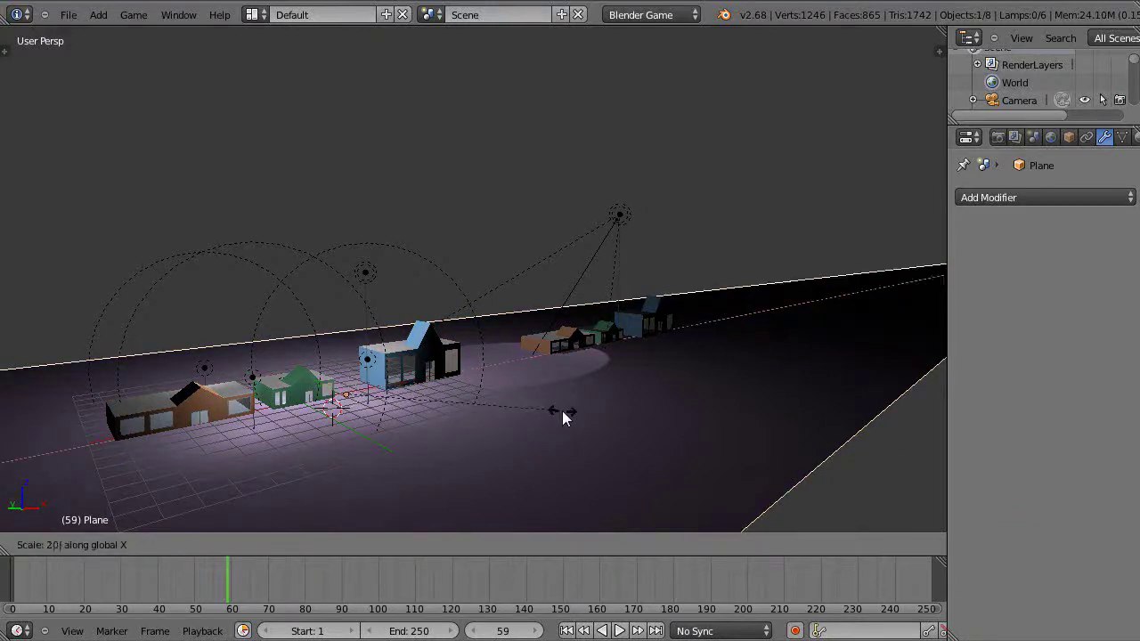
key(Return)
middle_drag(499, 357, 497, 357)
- Enlarge the ground plane further with a scale factor of 20, along the Y axis and on all axes
text(s)
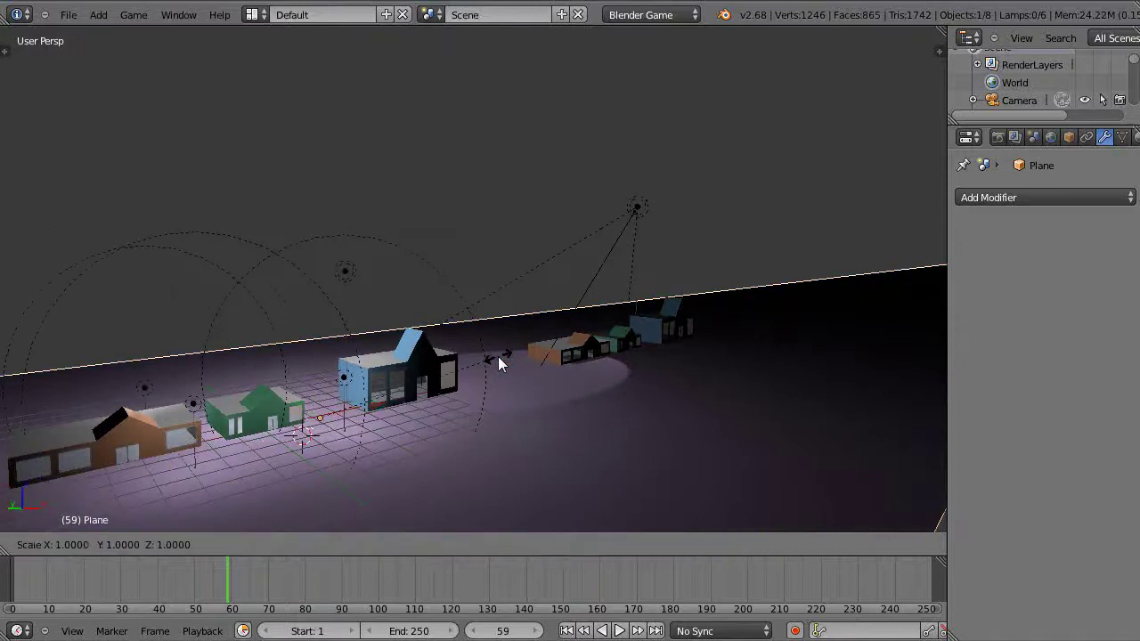
text(y)
text(2)
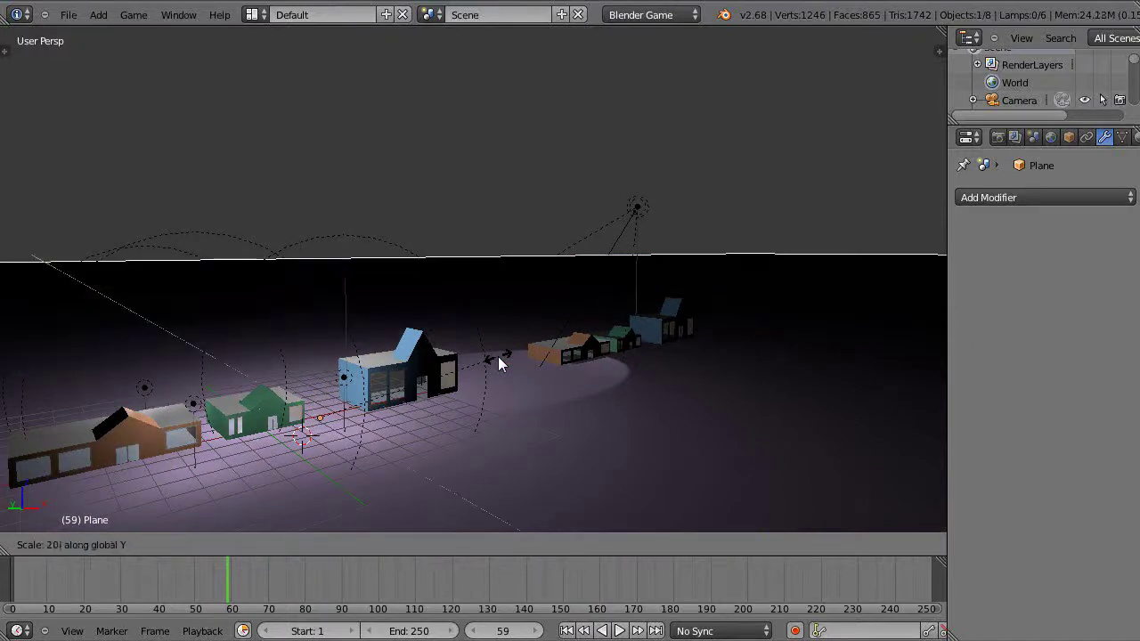
key(BackSpace)
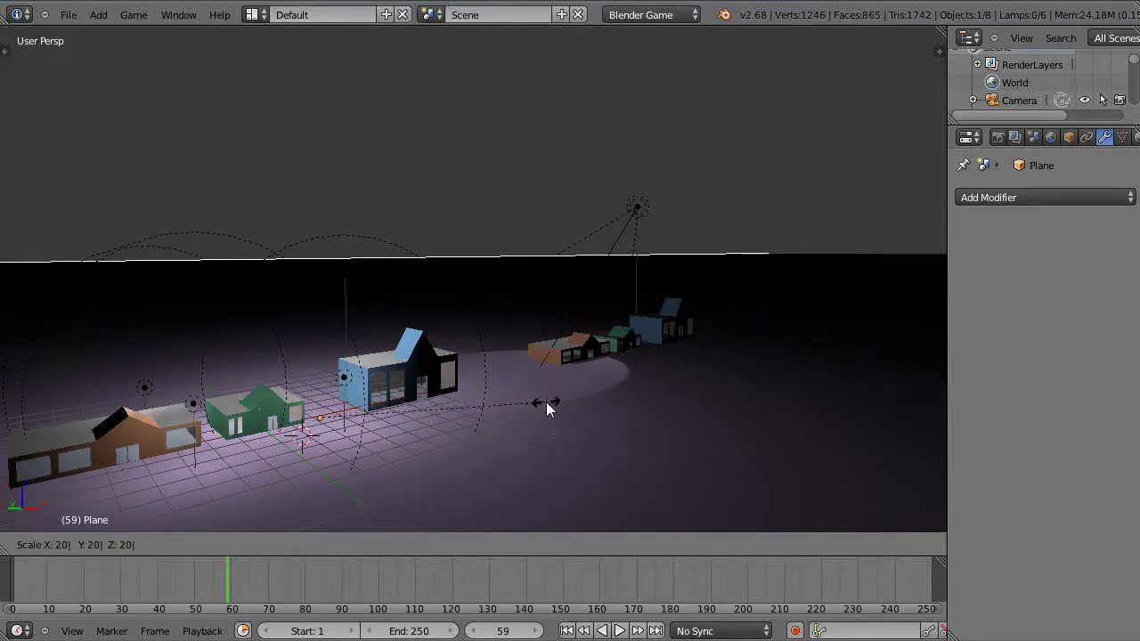
click(451, 420)
middle_drag(532, 428, 534, 411)
right_click(536, 410)
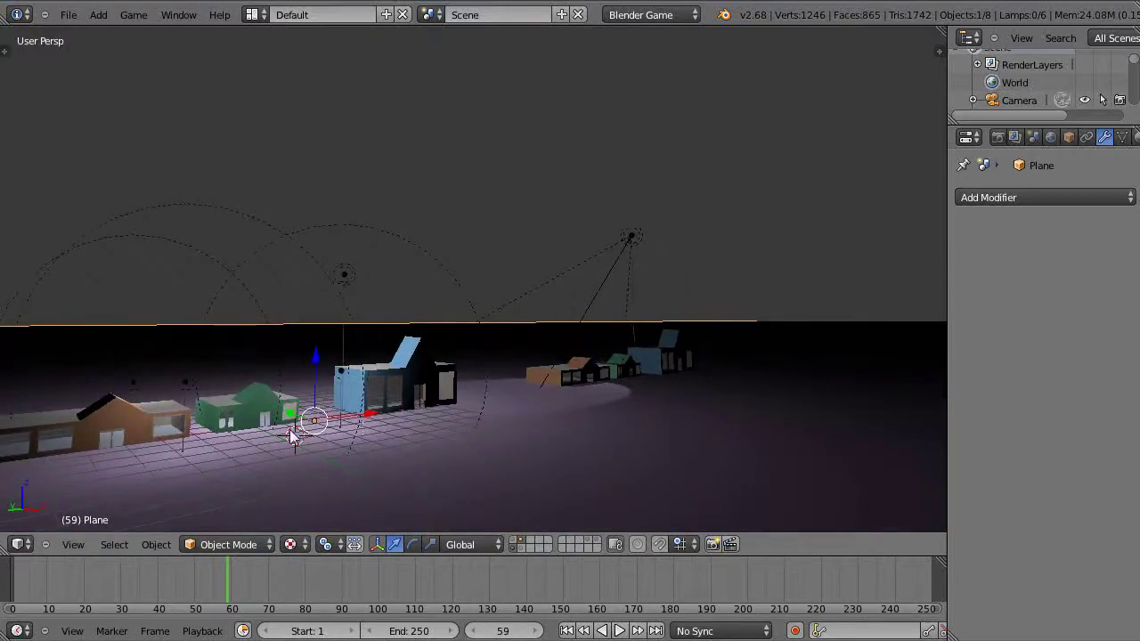
- Apply the café row's Array modifier and add a second Array modifier to the result
right_click(164, 425)
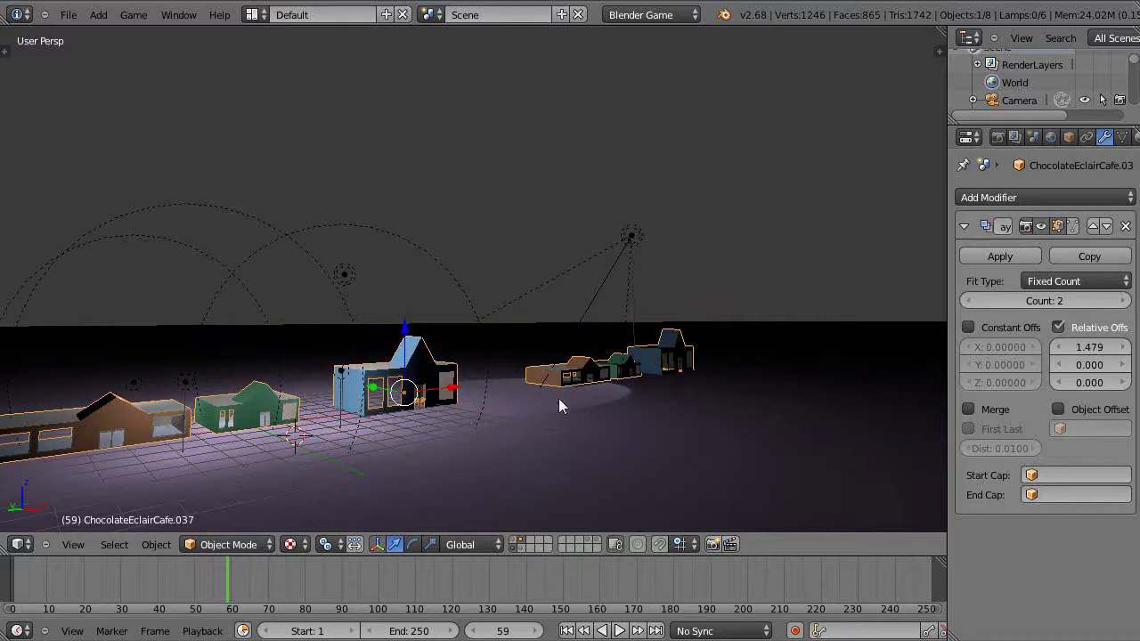
click(1009, 258)
click(1013, 196)
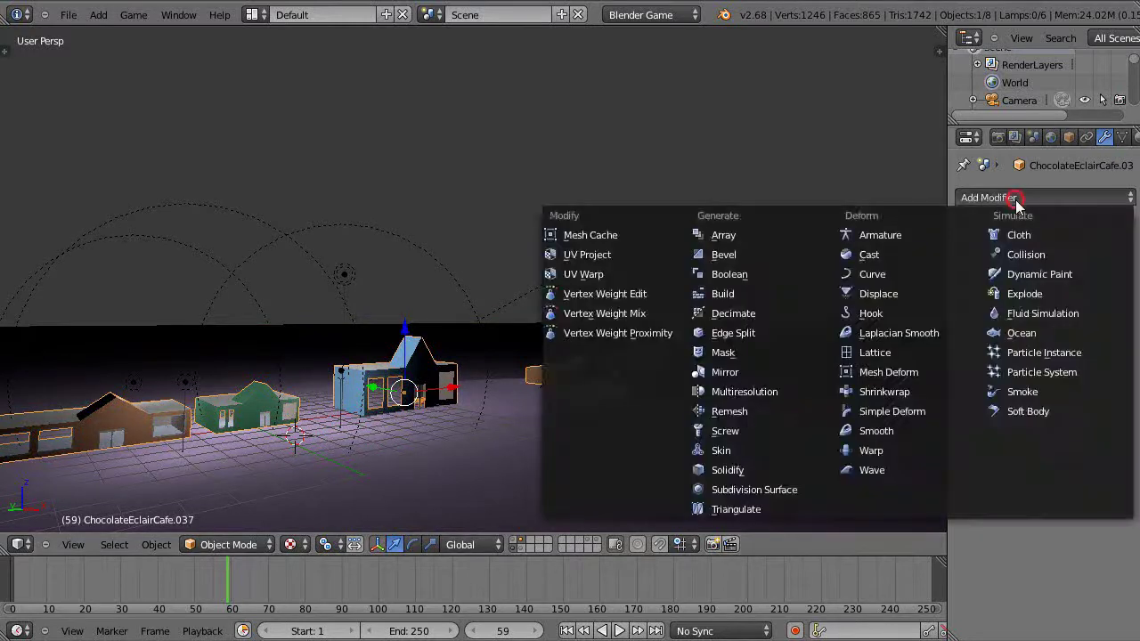
click(725, 232)
- Set the new array's relative offset to 0 in X and 5.720 in Y to form a second row of cafés
click(1082, 346)
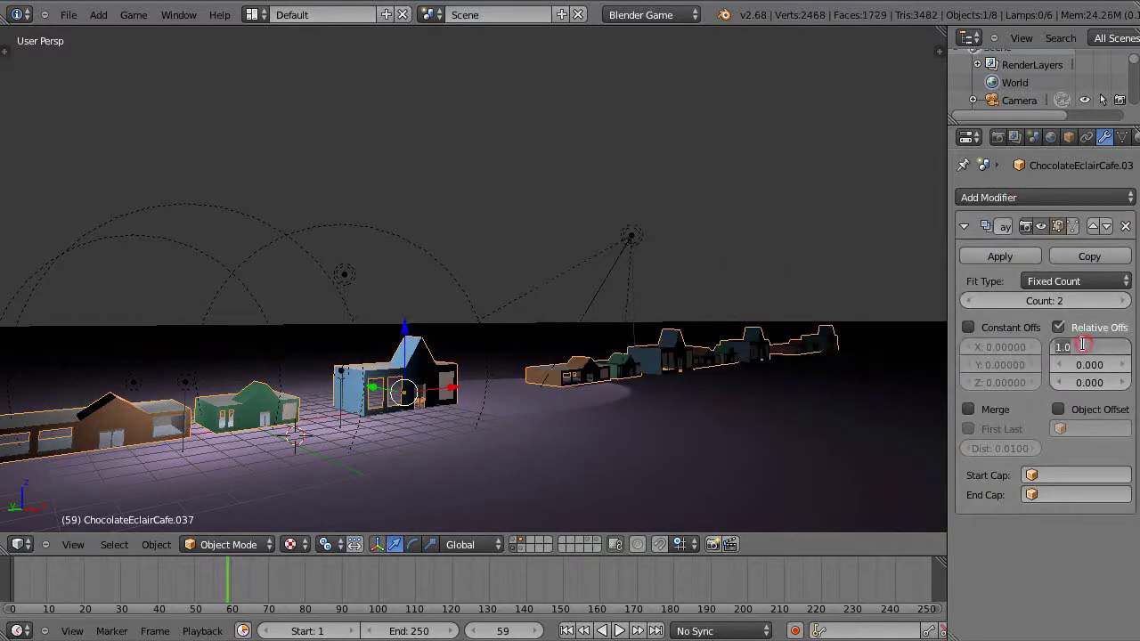
text(0)
key(Return)
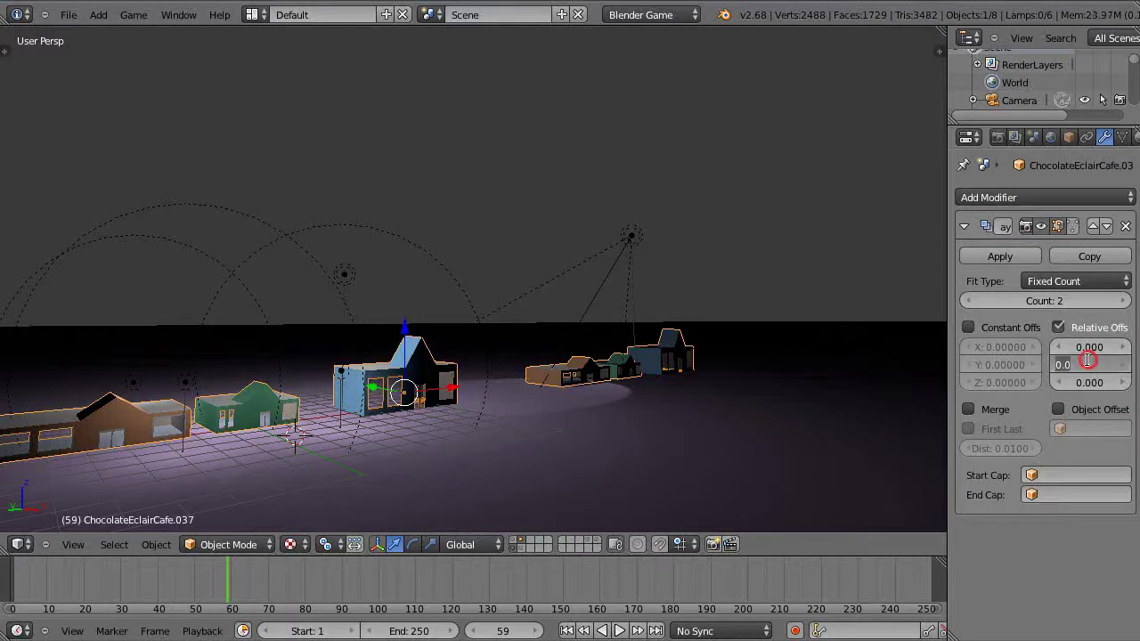
click(1089, 365)
text(1)
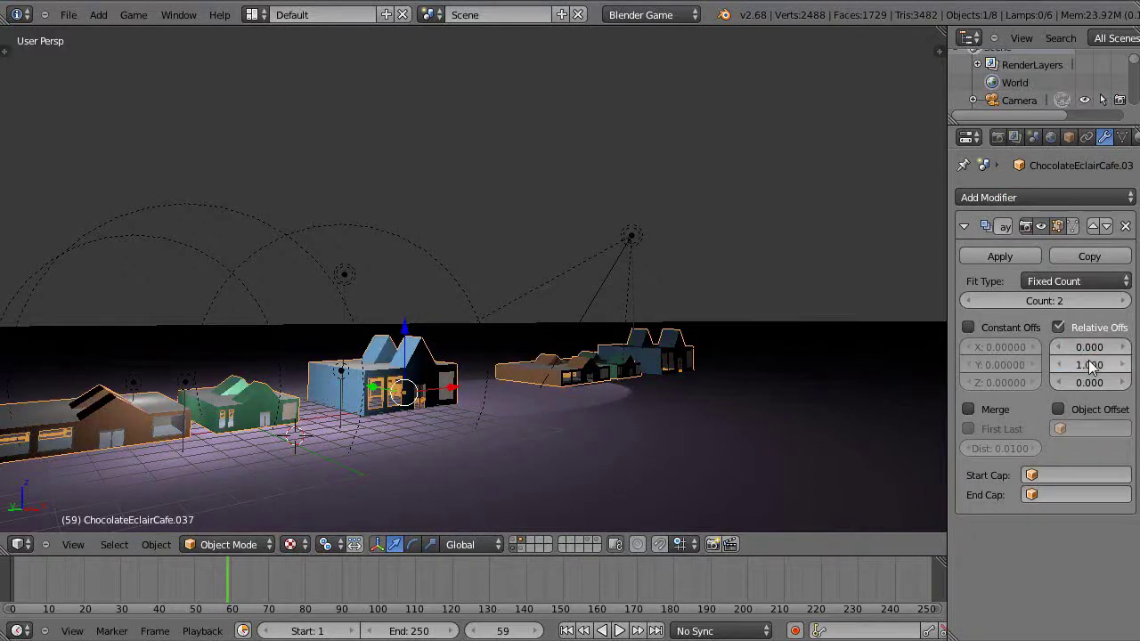
text(.0)
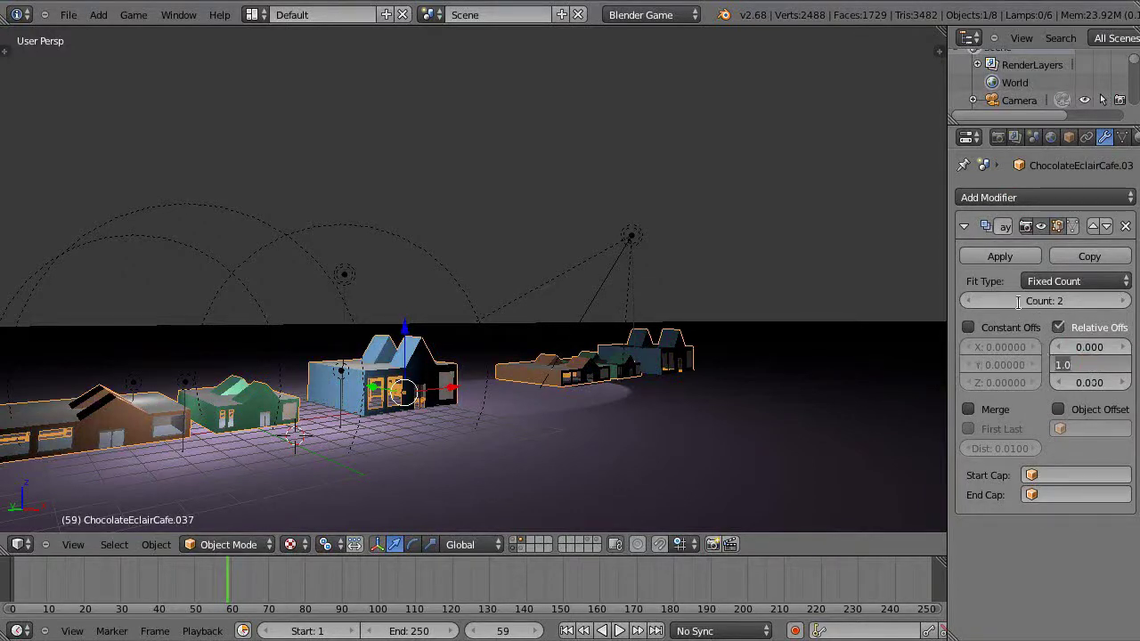
key(Return)
drag(1082, 363, 1088, 365)
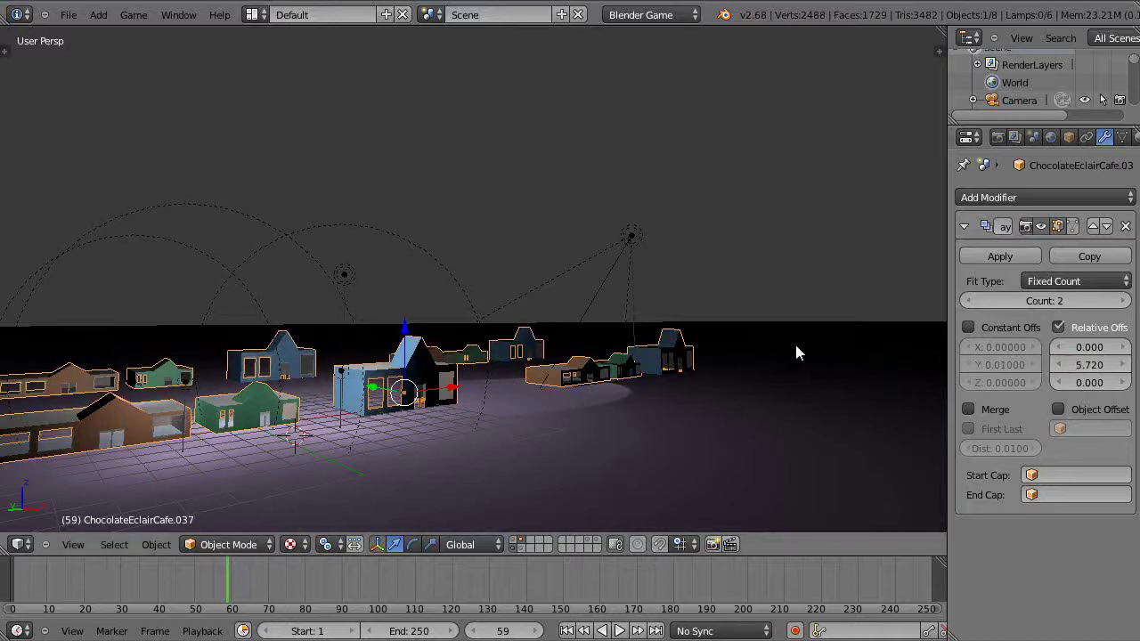
- Increase the array count to 5 rows of cafés and apply the Array modifier
shift+middle_drag(796, 346, 894, 349)
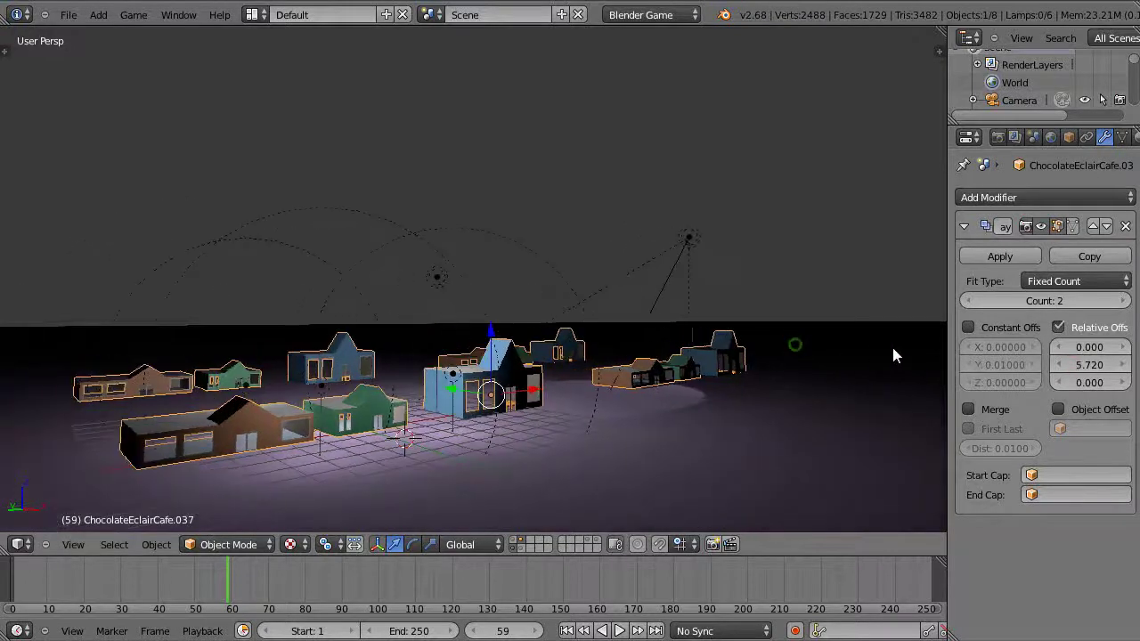
click(1124, 305)
click(1123, 305)
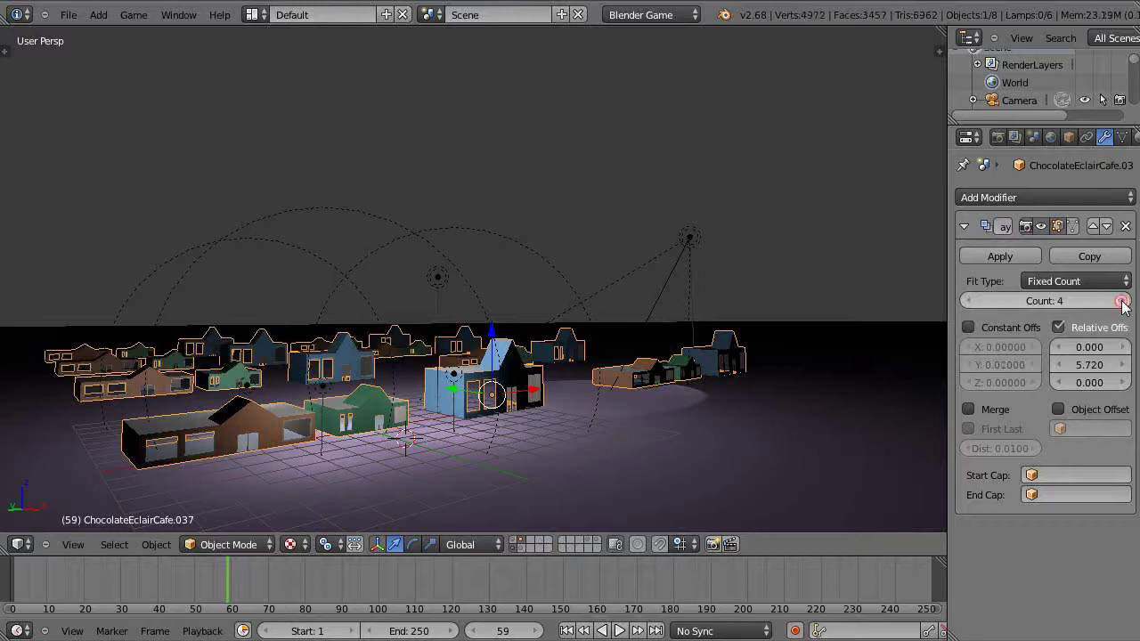
click(1123, 305)
middle_drag(756, 347, 605, 384)
click(1002, 257)
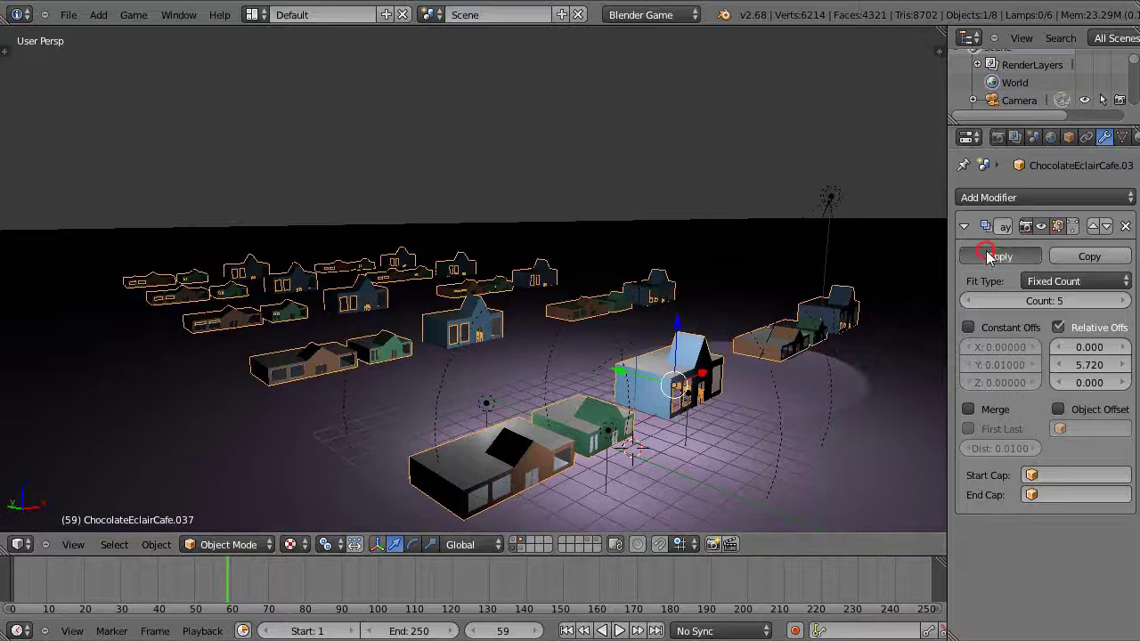
- Raise the whole block of arrayed cafés along the Z axis
right_click(493, 331)
right_click(475, 318)
right_click(476, 321)
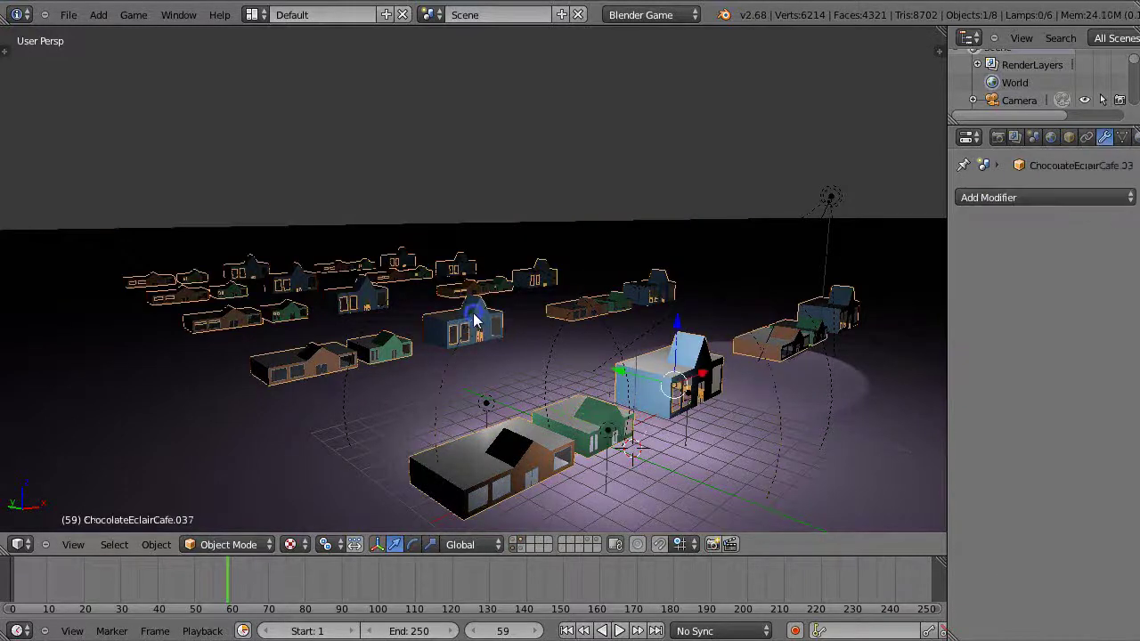
key(g)
key(z)
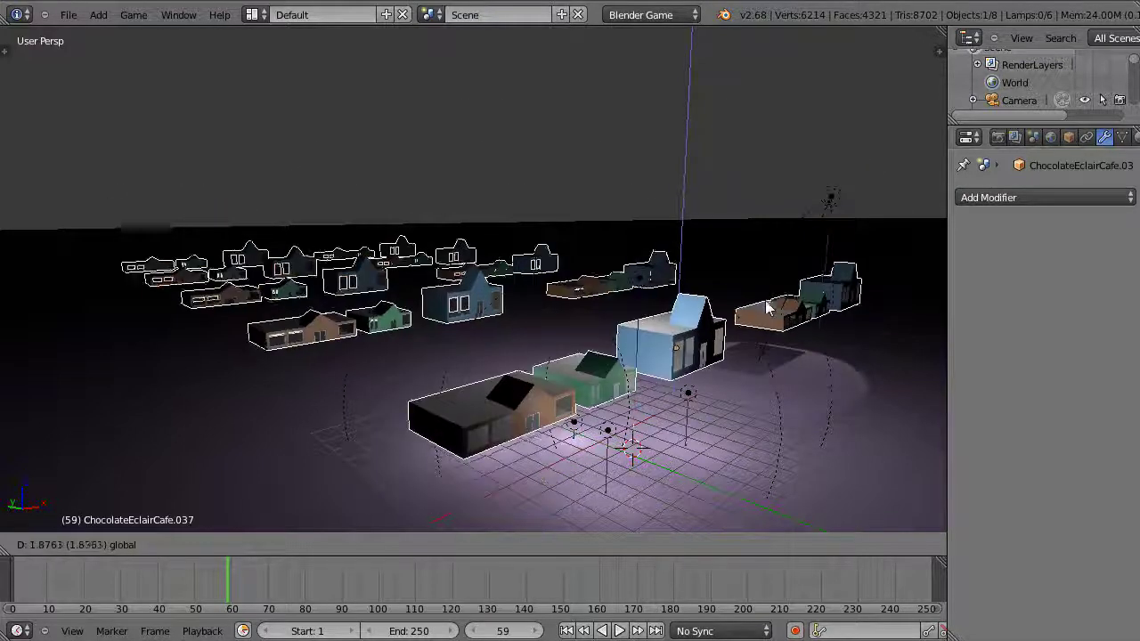
click(731, 348)
- Move the complete café mesh along the Y axis in Edit Mode, toward the near side of the ground plane
middle_drag(731, 348, 757, 360)
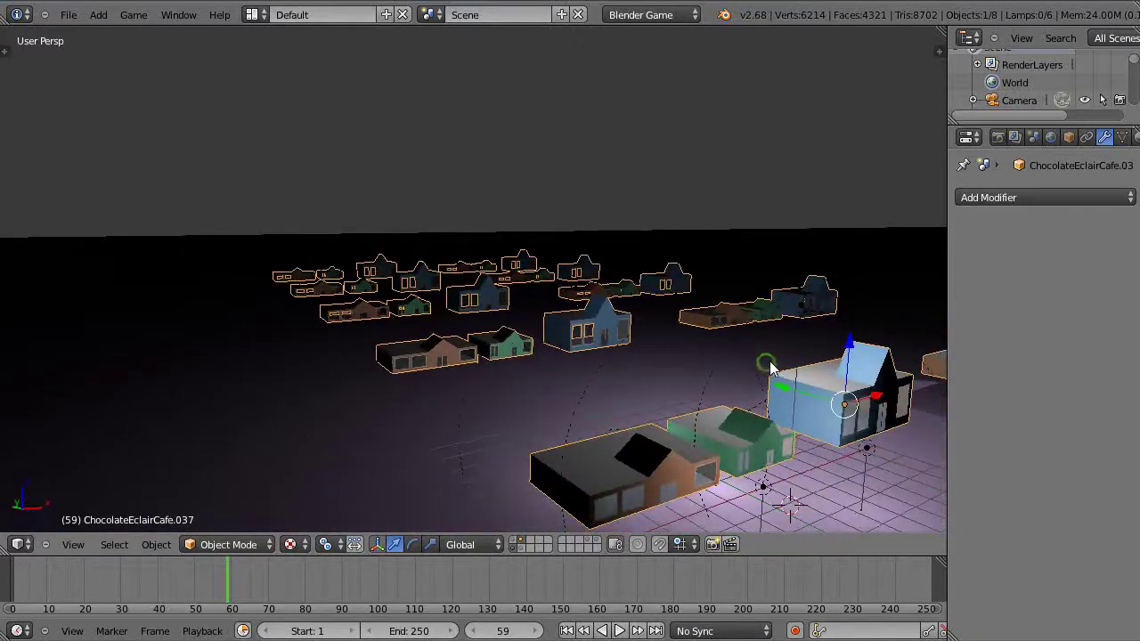
scroll(771, 369, down, 2)
scroll(771, 369, up, 2)
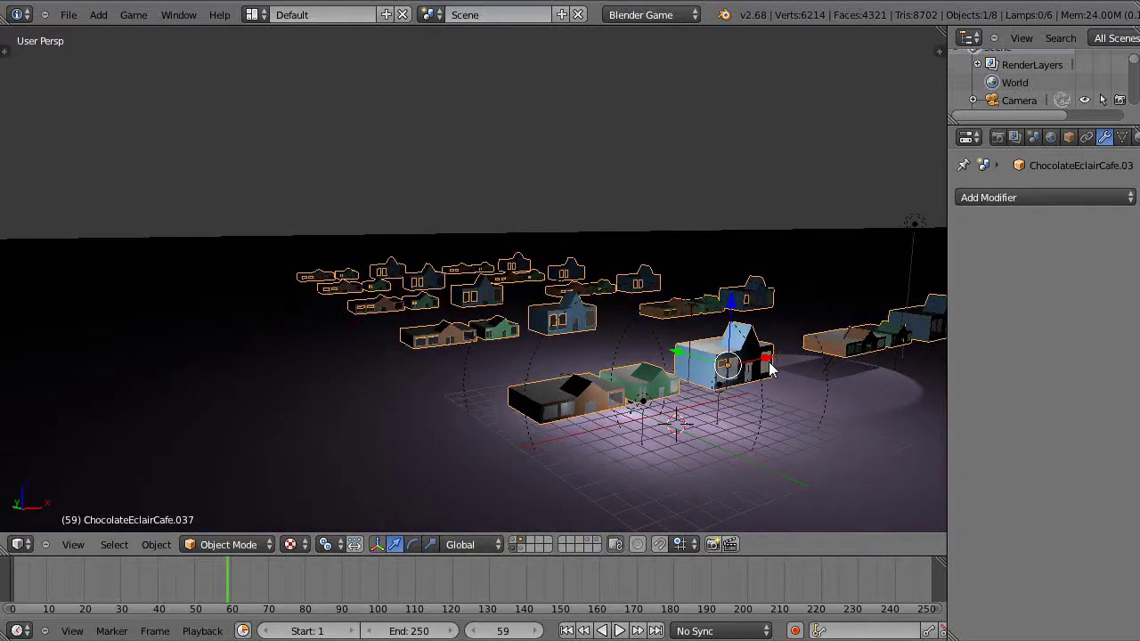
scroll(771, 349, down, 1)
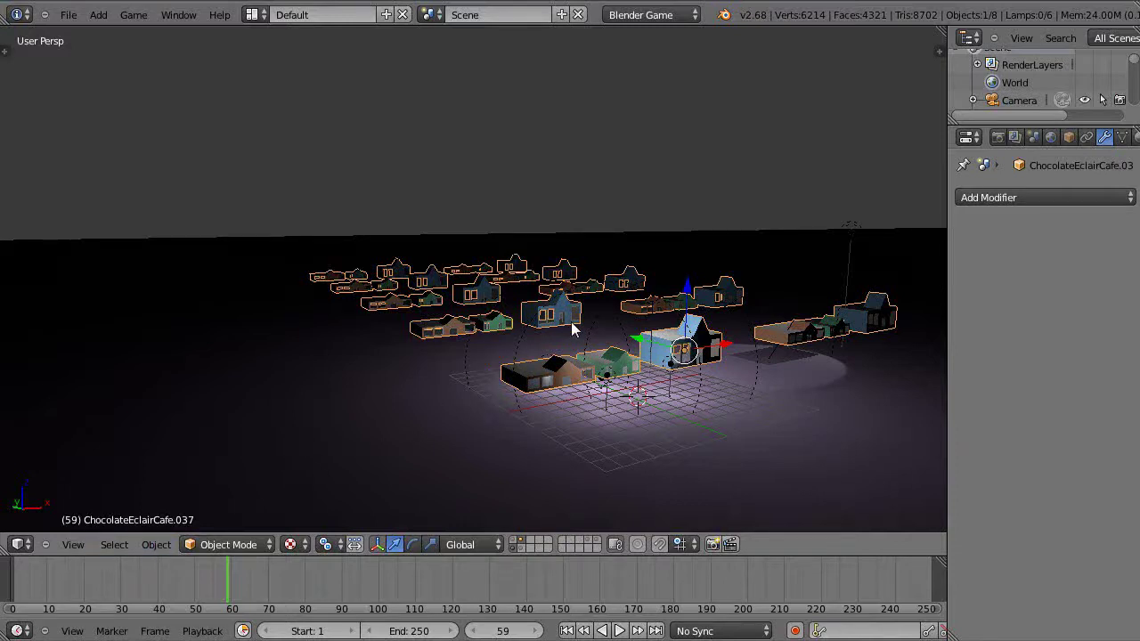
key(Tab)
key(a)
key(a)
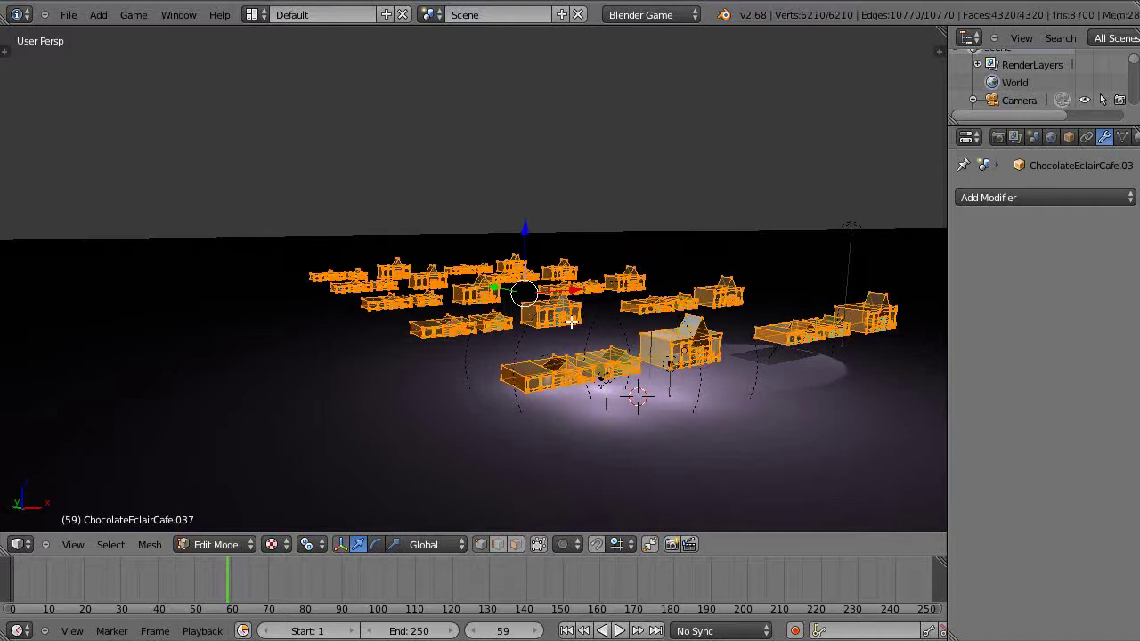
drag(505, 293, 606, 310)
key(a)
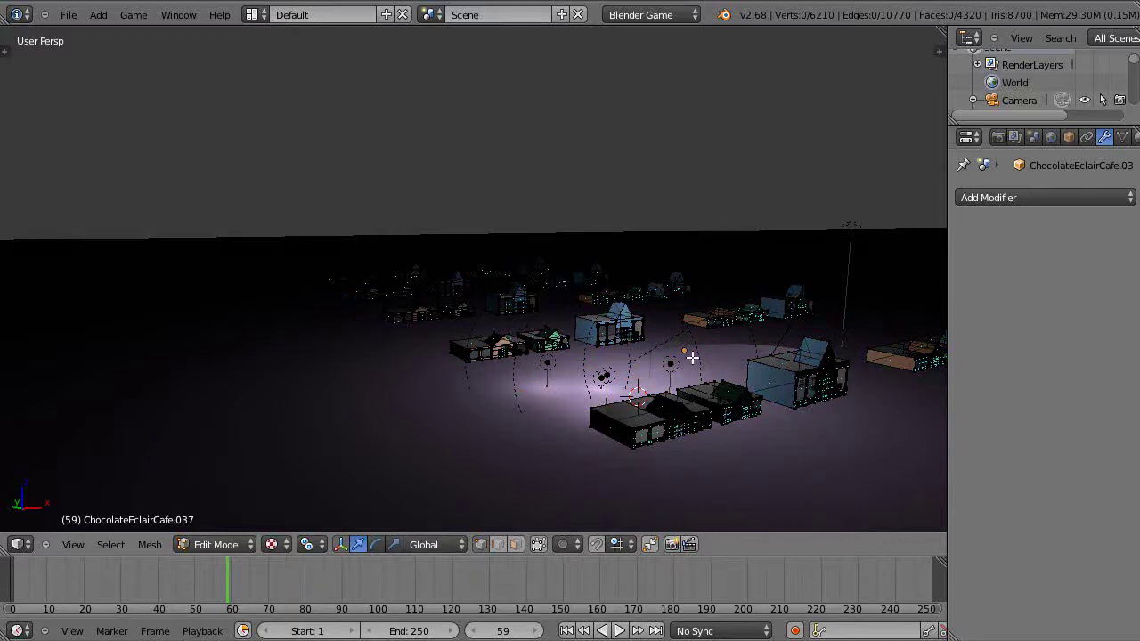
key(Tab)
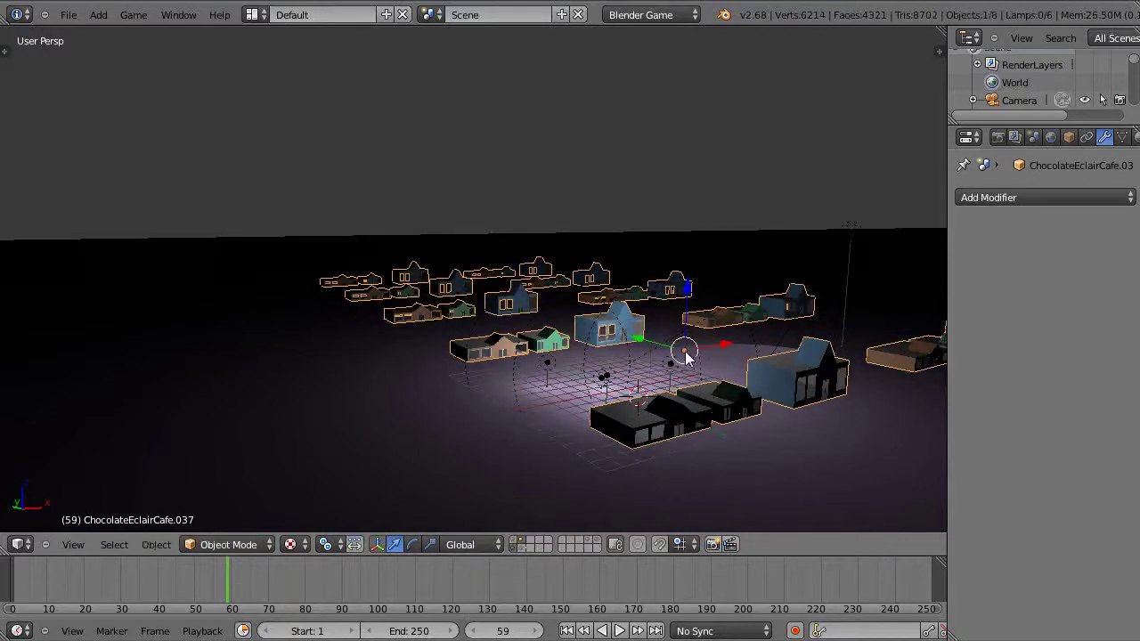
middle_drag(711, 355, 650, 335)
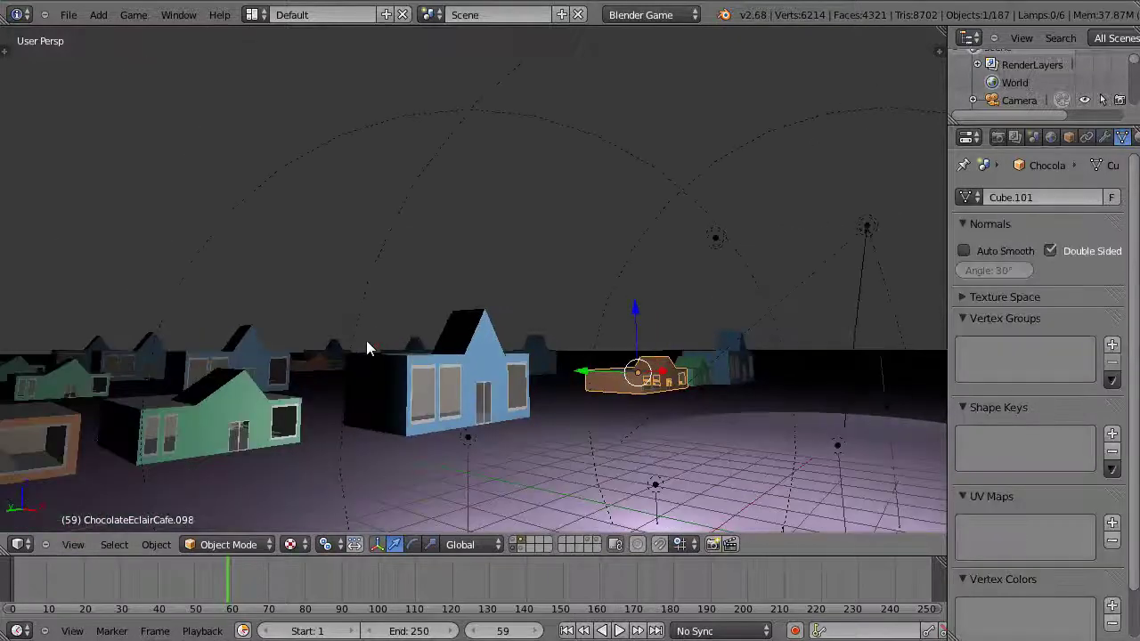
middle_drag(384, 352, 313, 389)
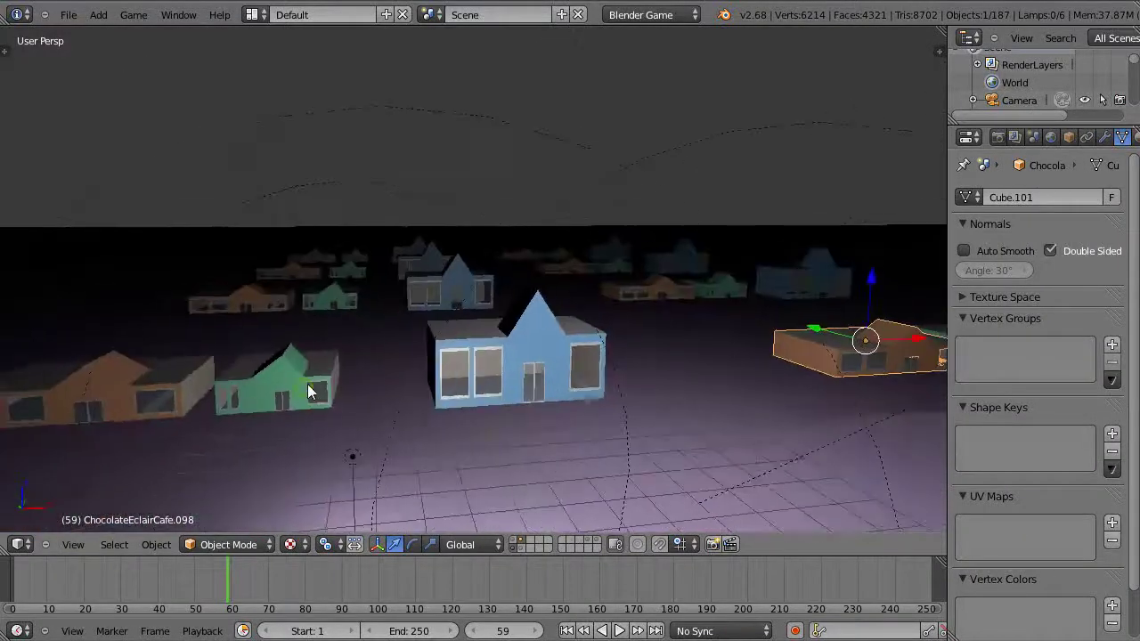